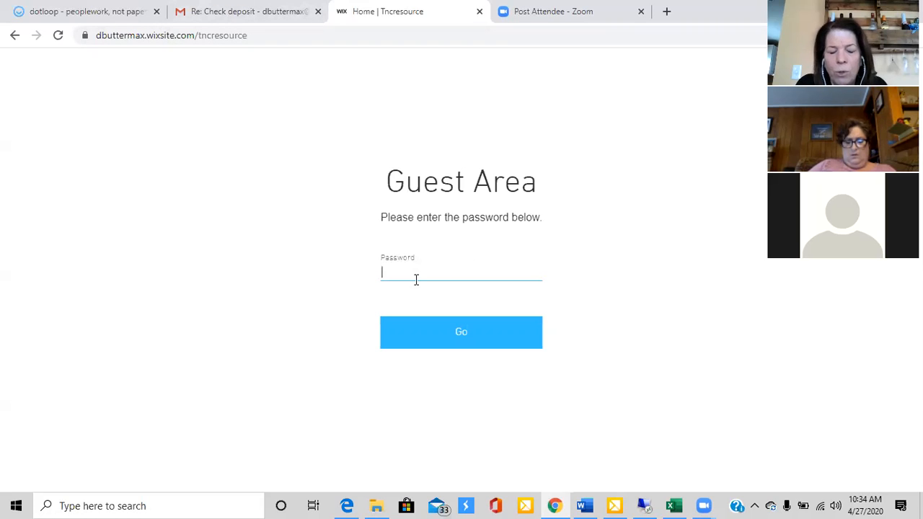
Enter the guest area password and open the Submit Transaction Details form from the site's Deal Forms page
type("••••••")
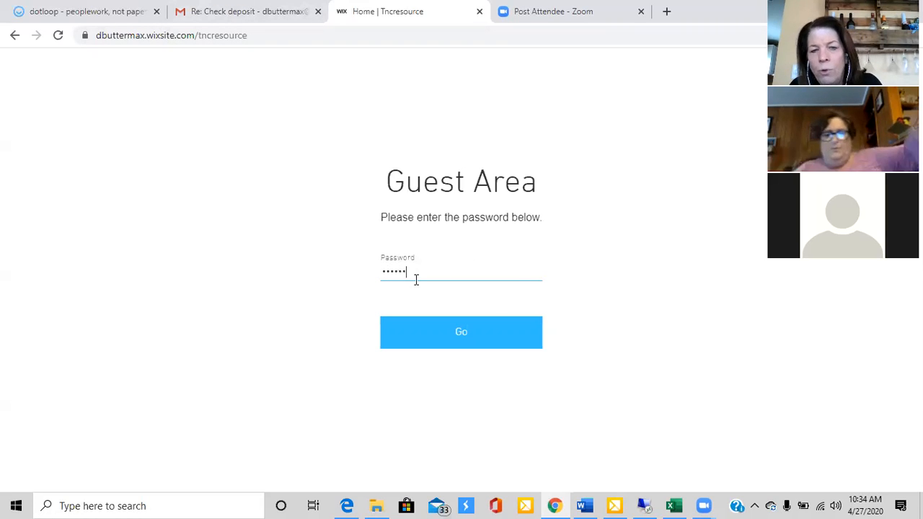
left_click(461, 332)
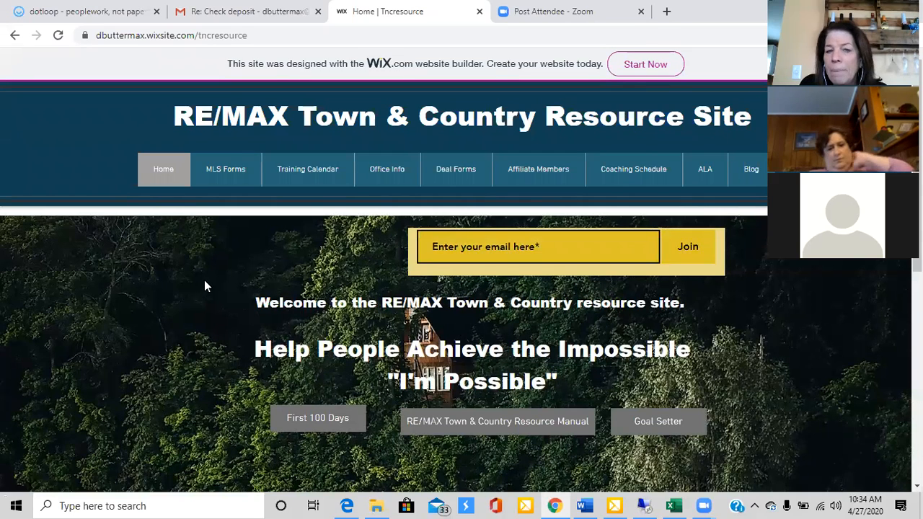
left_click(459, 170)
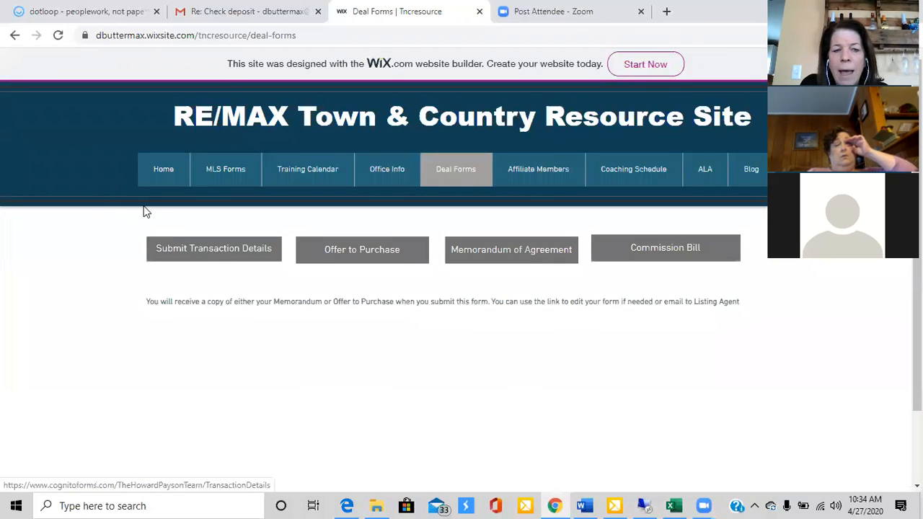
left_click(209, 250)
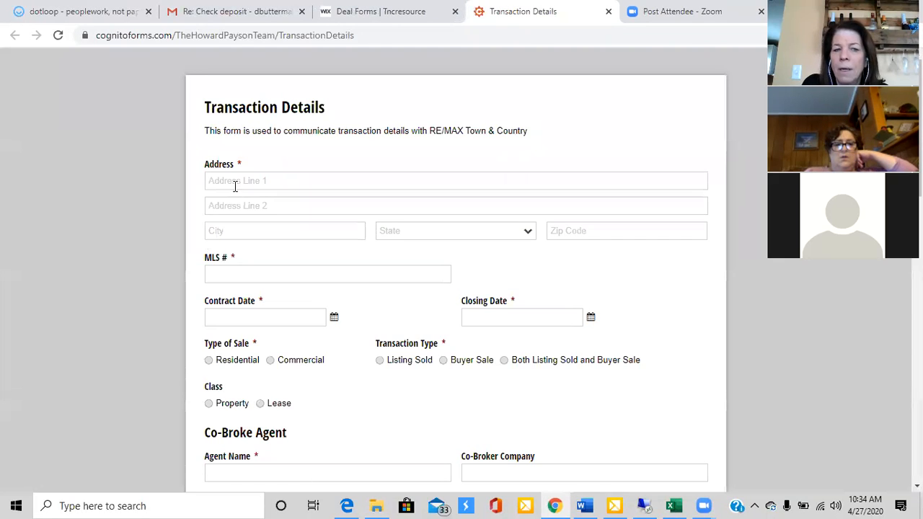
Fill in the street address line and city of the property in the transaction form
left_click(232, 184)
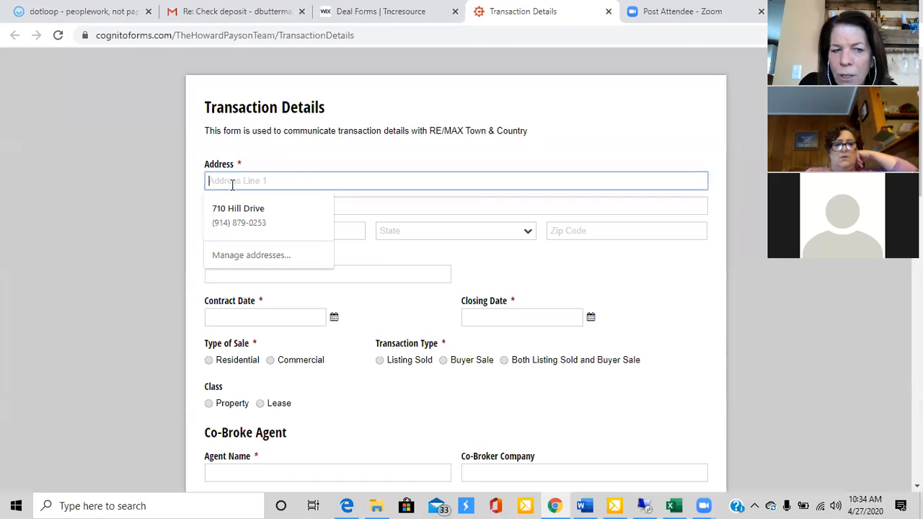
type("123 ")
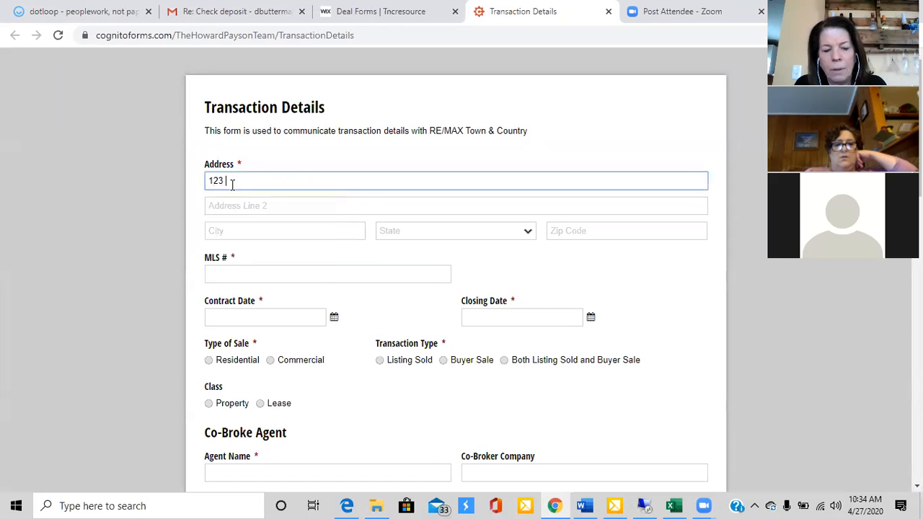
type("MAin St")
key("Tab")
key("Tab")
type("ANywhger")
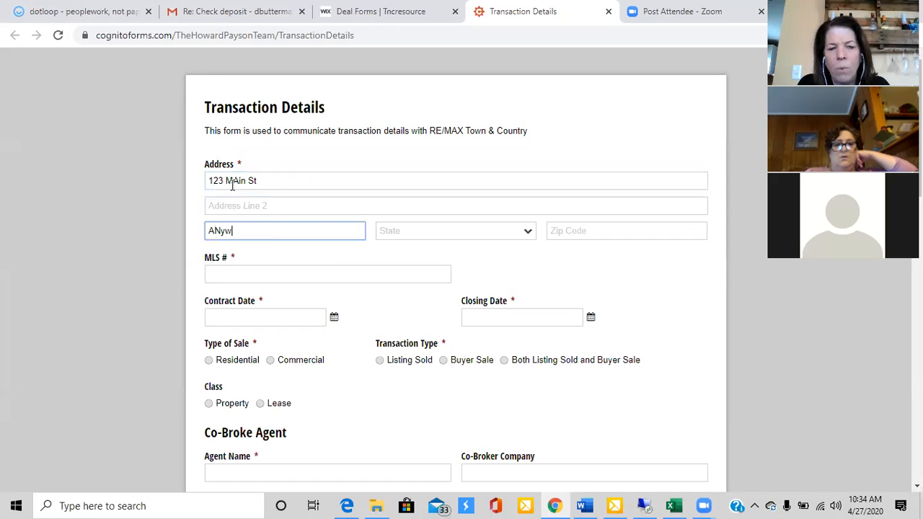
key("BackSpace")
key("BackSpace")
key("BackSpace")
key("BackSpace")
key("BackSpace")
key("BackSpace")
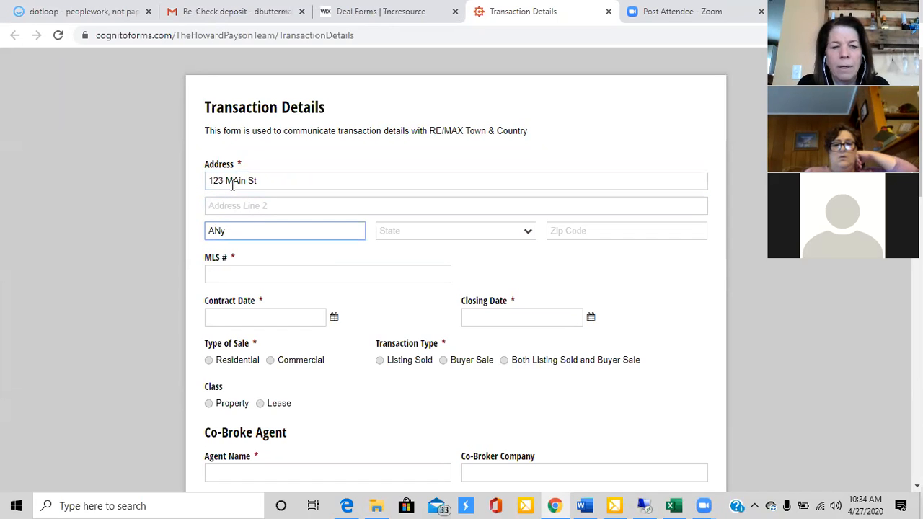
type("ywhere")
key("Tab")
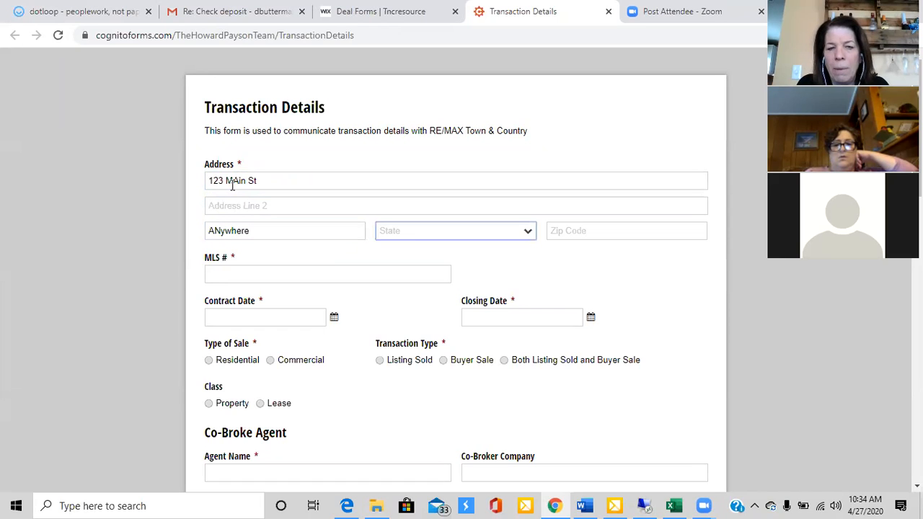
Set the property's state to Nebraska and fill in its zip code and the MLS number 345973
key("n")
key("Tab")
type("12345")
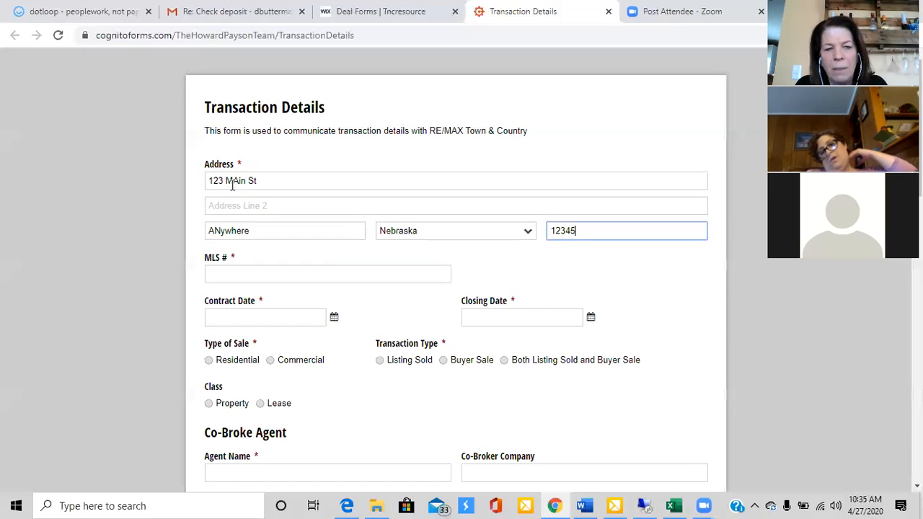
key("Tab")
type("345973")
key("Tab")
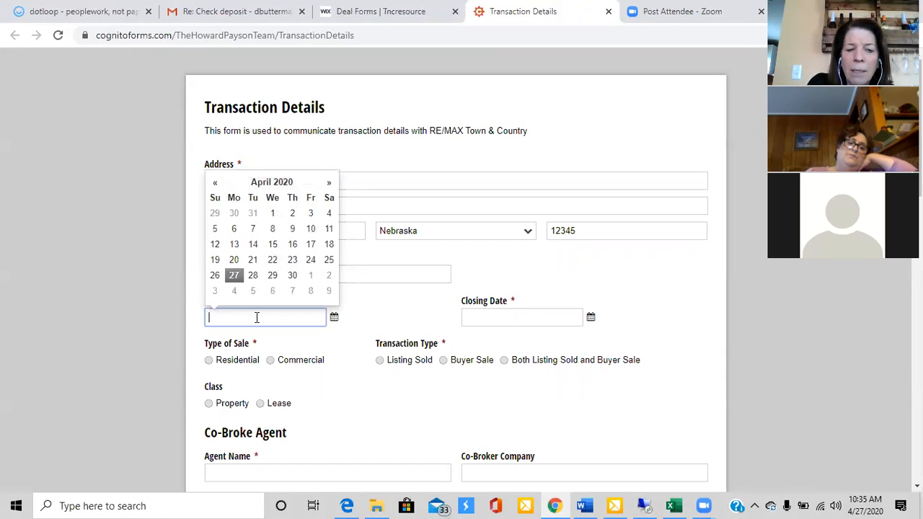
Set the contract date to 4/27/2020 and the closing date to 5/30/2020
left_click(374, 313)
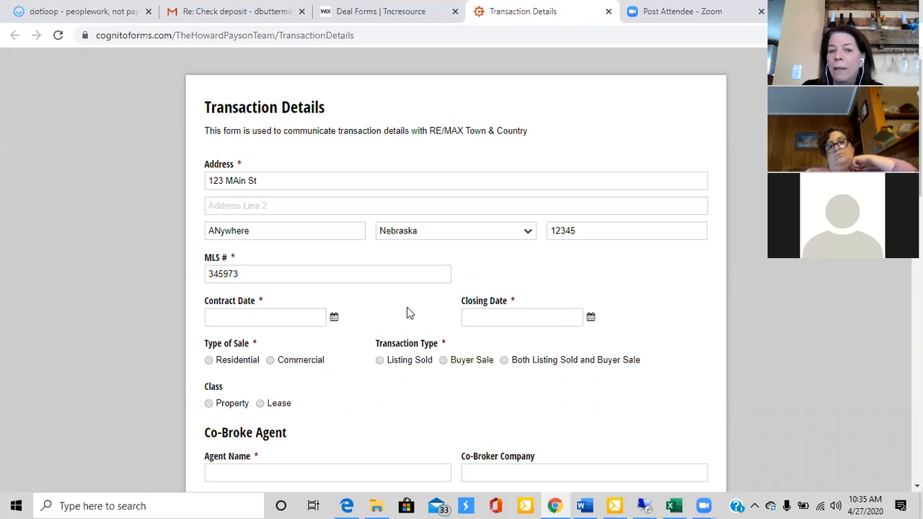
left_click(333, 322)
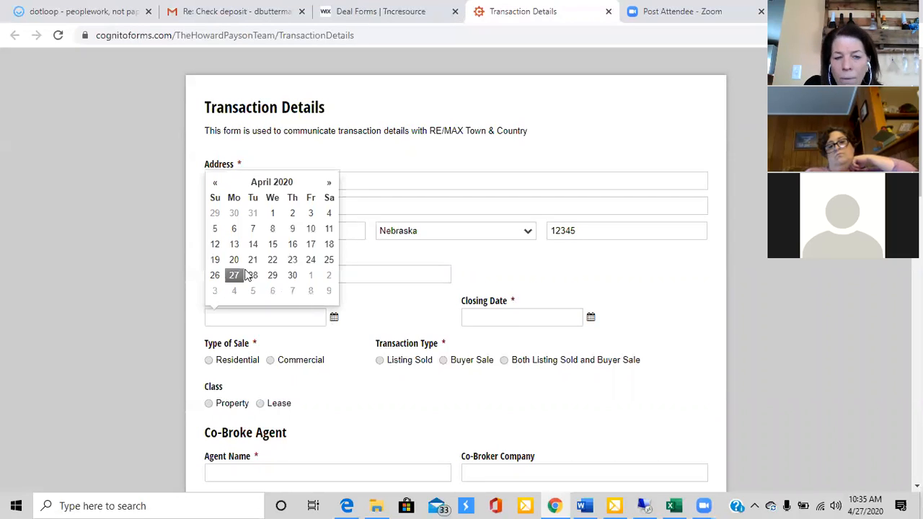
double_click(234, 275)
left_click(590, 318)
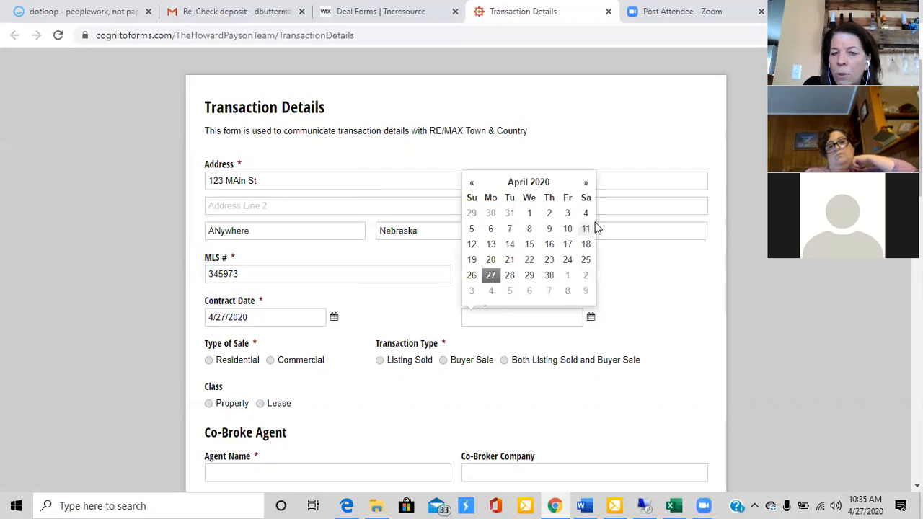
left_click(586, 183)
left_click(585, 276)
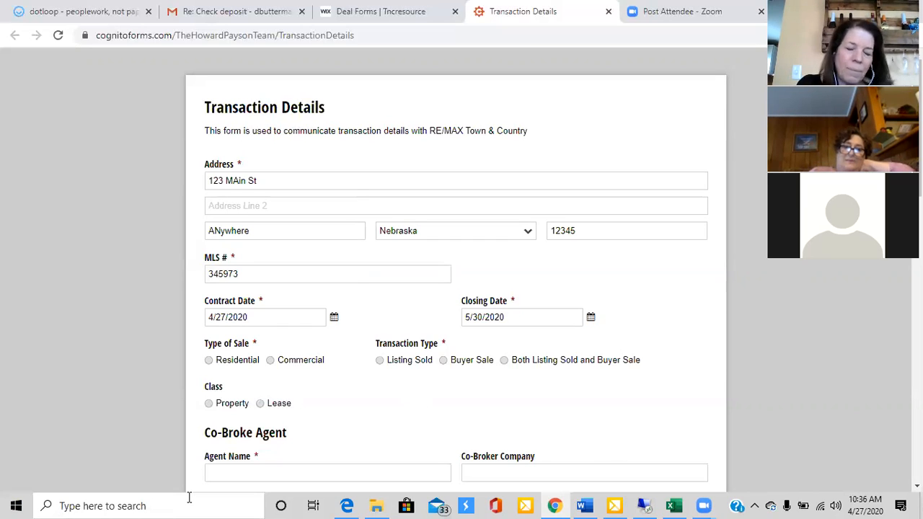
Classify the deal as a Residential sale with transaction type Listing Sold and class Property
left_click(210, 361)
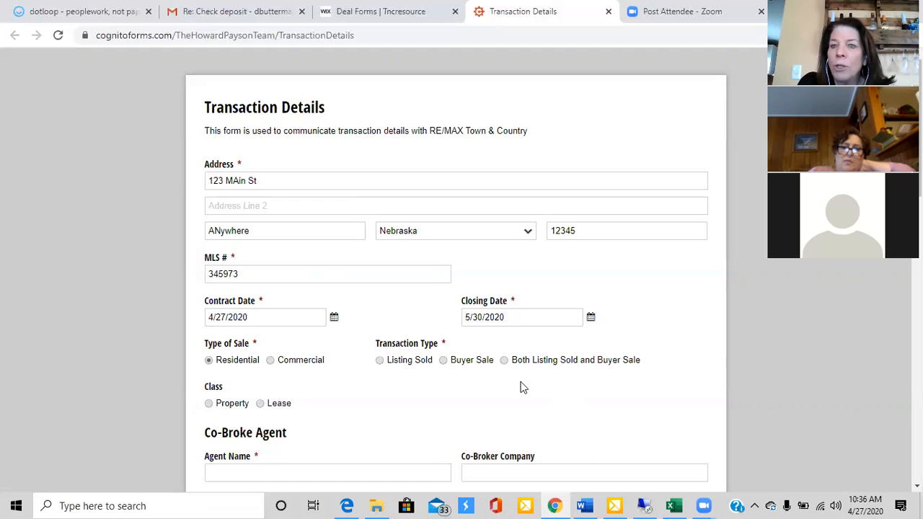
scroll(523, 388, "down", 2)
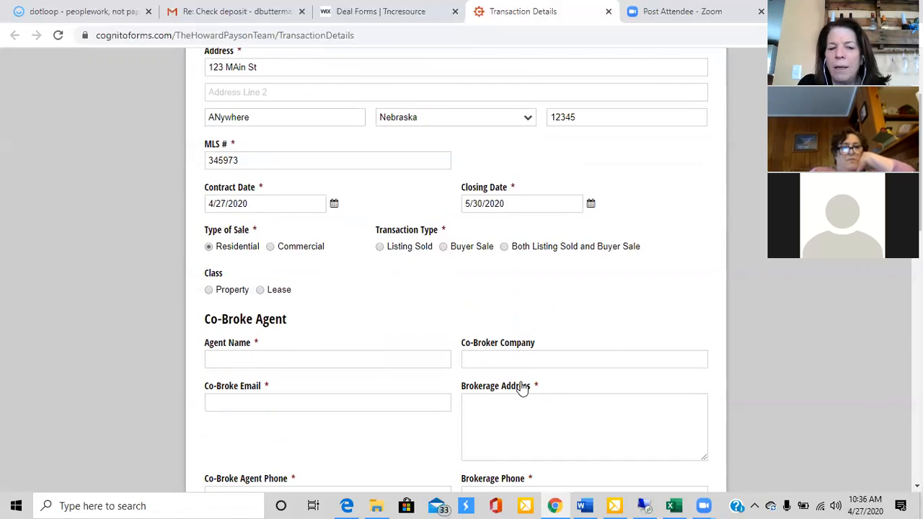
left_click(381, 247)
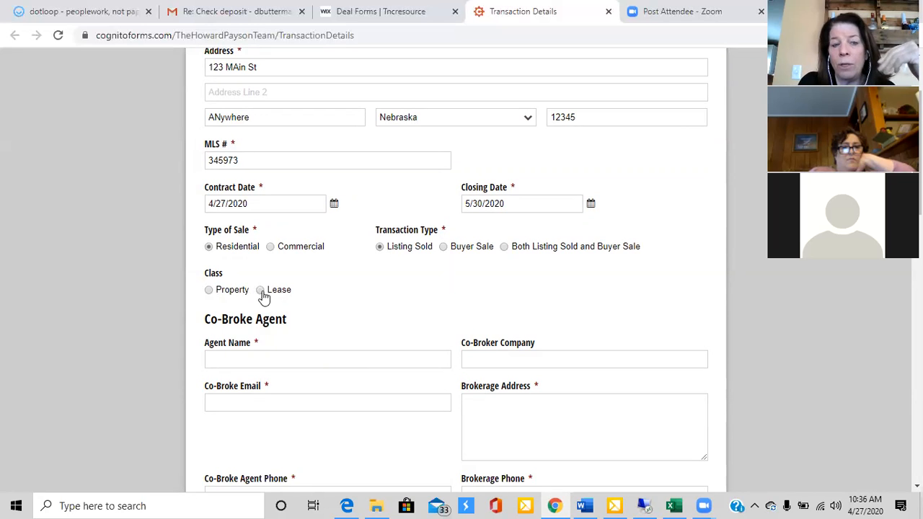
left_click(208, 291)
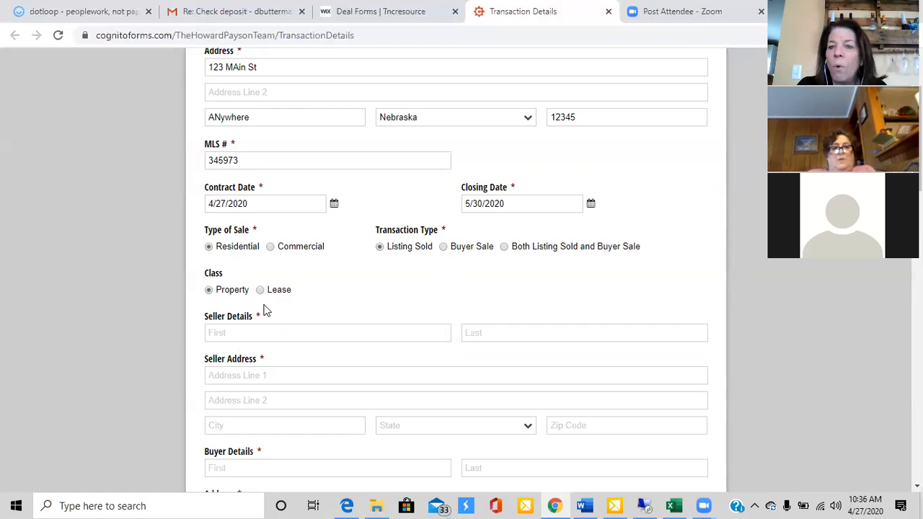
Enter the seller's first and last name in Seller Details
scroll(264, 310, "down", 1)
left_click(258, 283)
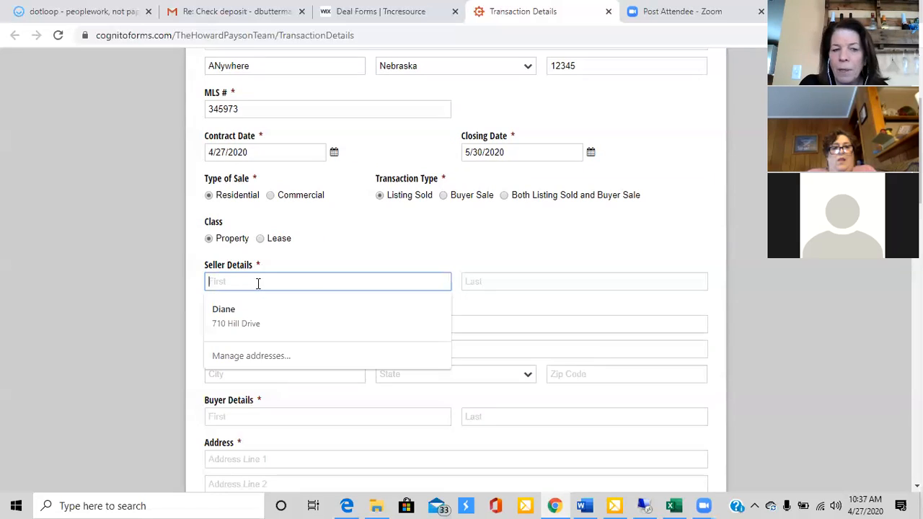
type("d")
key("Tab")
type("d")
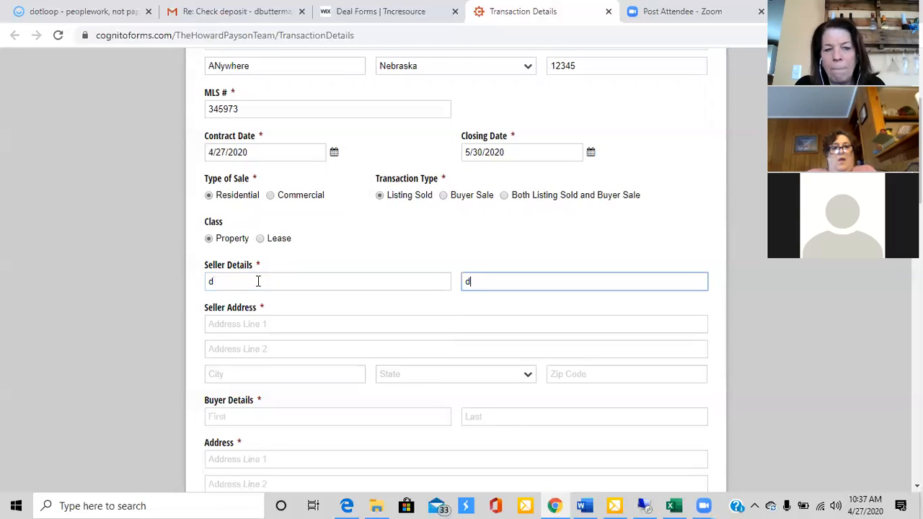
Fill in the seller's street address, city and zip code, with Nebraska as the state
left_click(213, 323)
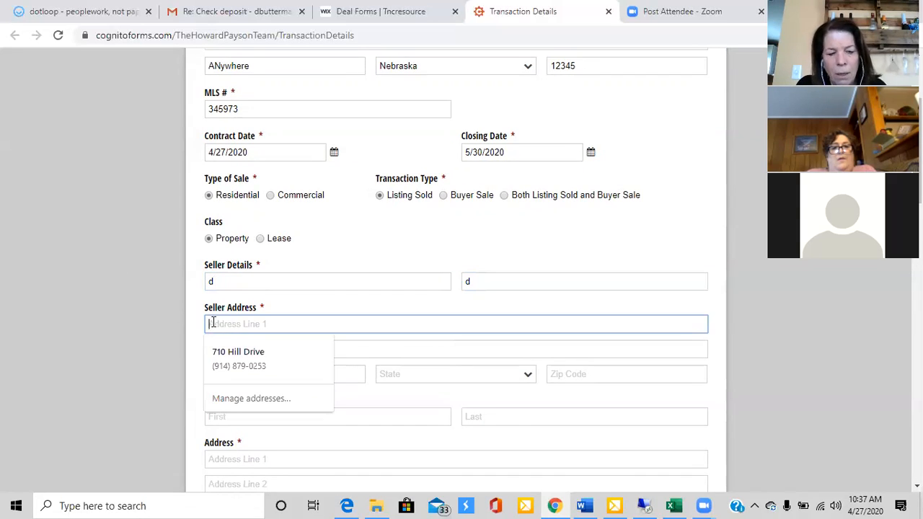
type("ws")
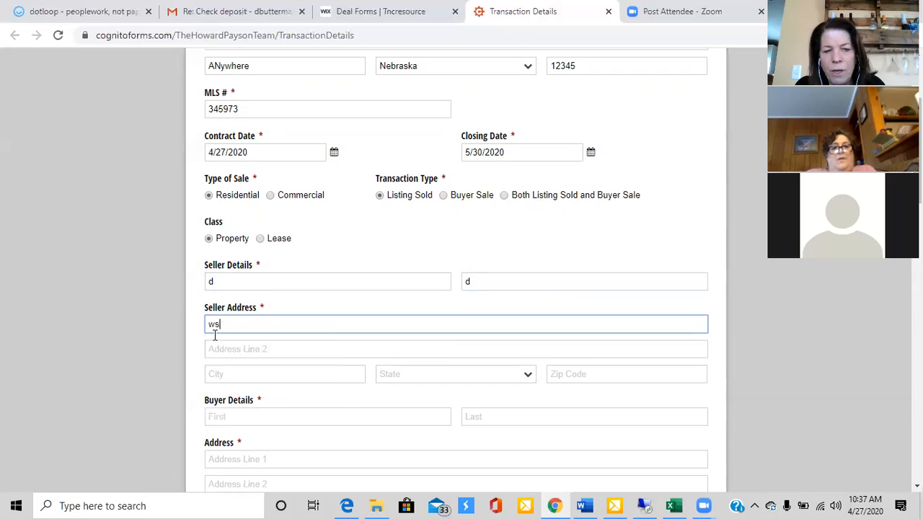
left_click(215, 373)
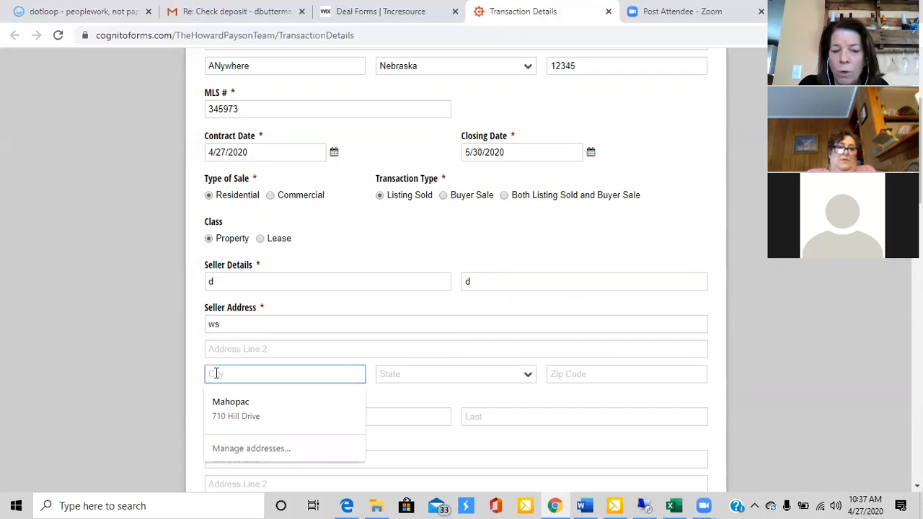
type("m")
key("Tab")
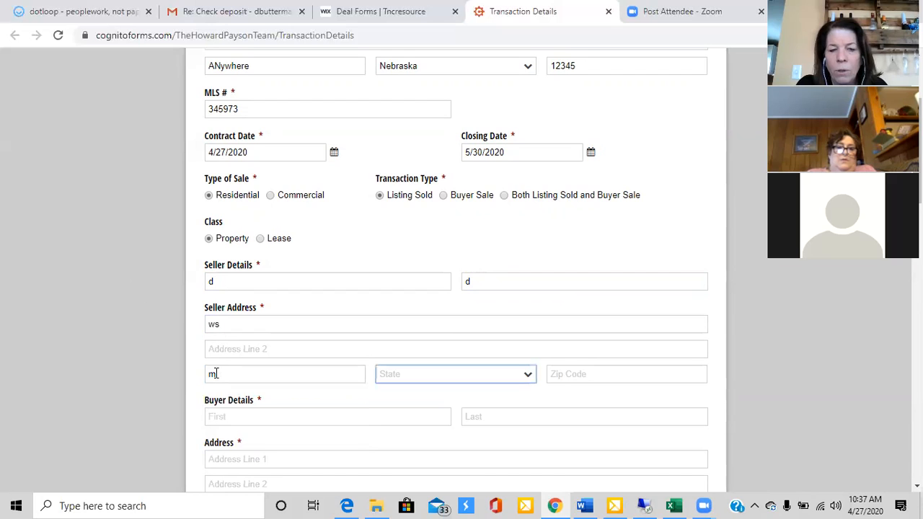
left_click(393, 375)
key("n")
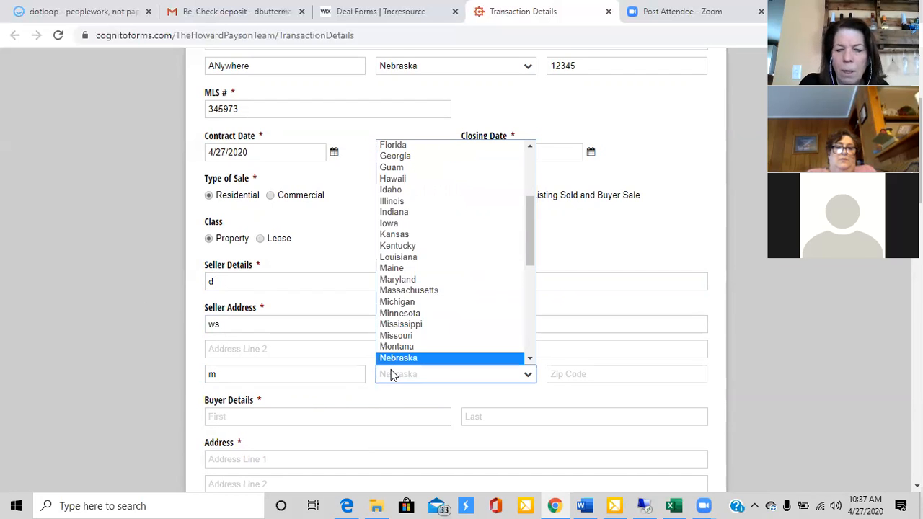
key("Return")
left_click(559, 369)
type("12345")
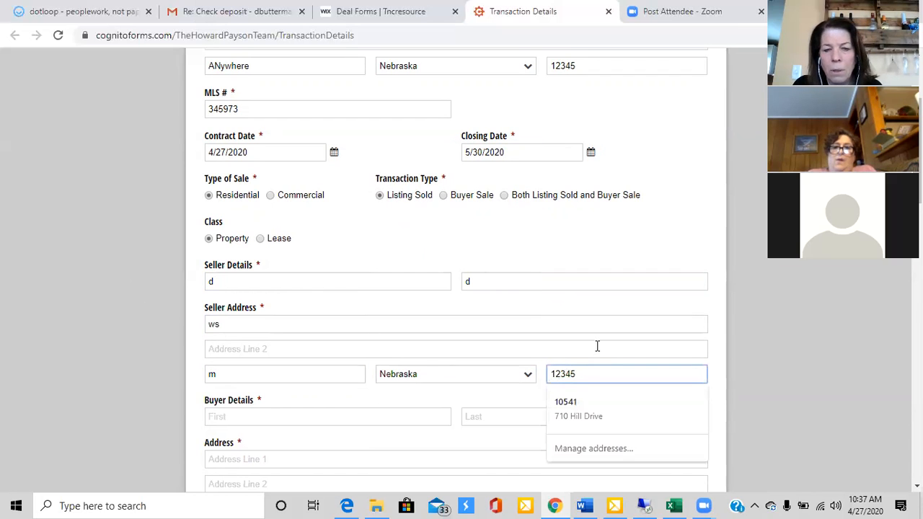
Enter the buyer's first name and fill the buyer's address with the browser's saved address
left_click(298, 417)
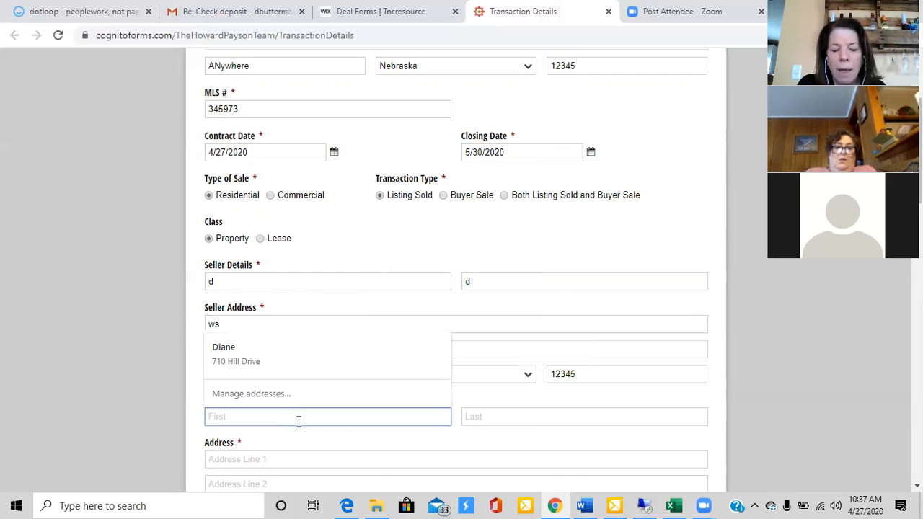
type("n")
key("Tab")
scroll(282, 404, "down", 2)
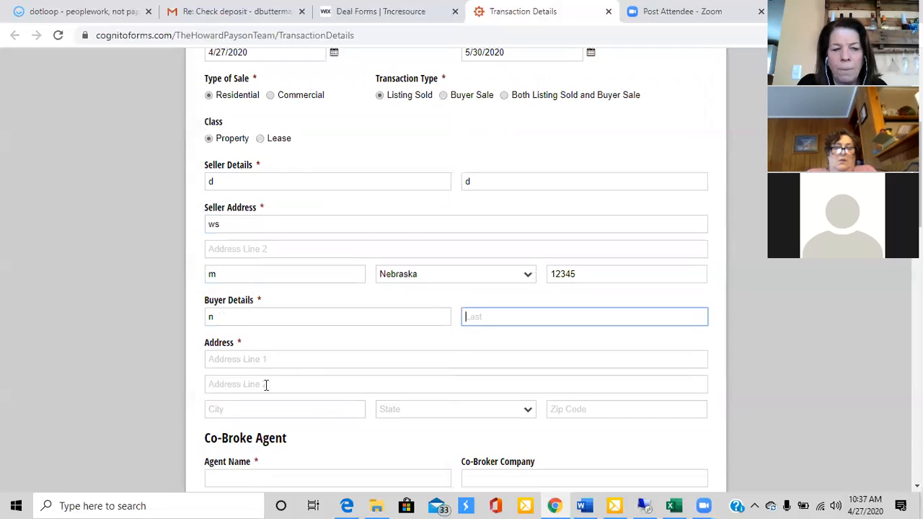
left_click(240, 366)
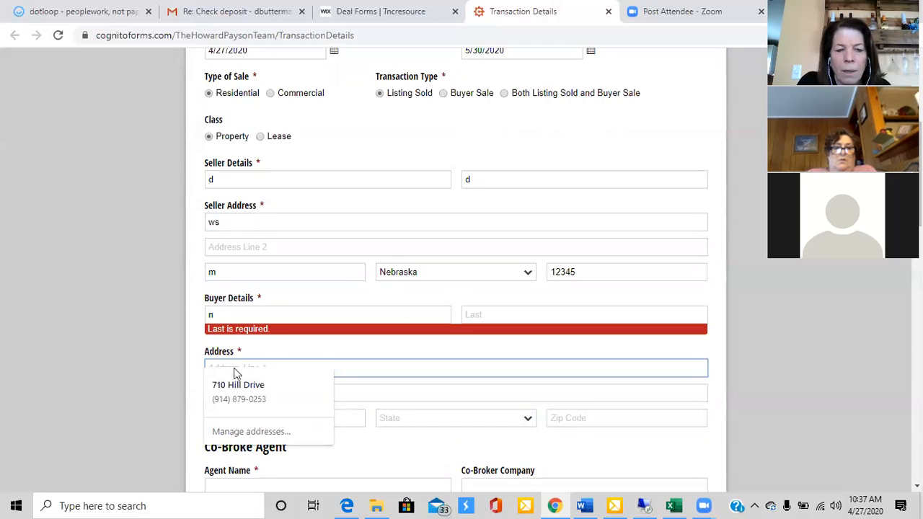
left_click(238, 385)
Enter the co-broke agent's name and set the co-broker company to "cb"
scroll(319, 462, "down", 4)
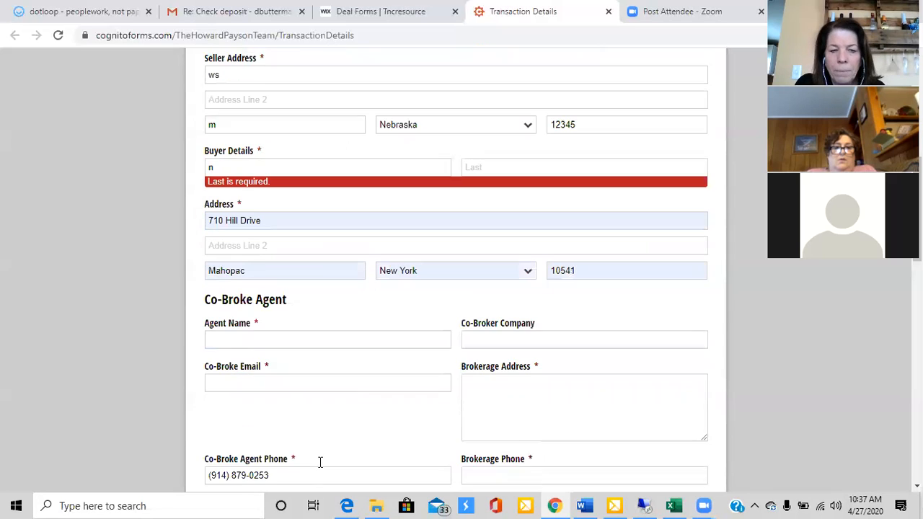
scroll(320, 462, "down", 2)
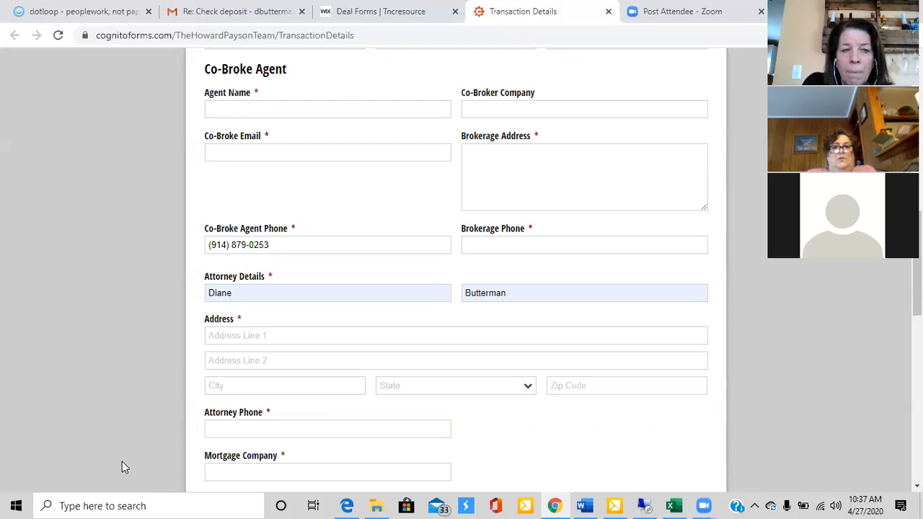
left_click(224, 106)
type("john")
key("Tab")
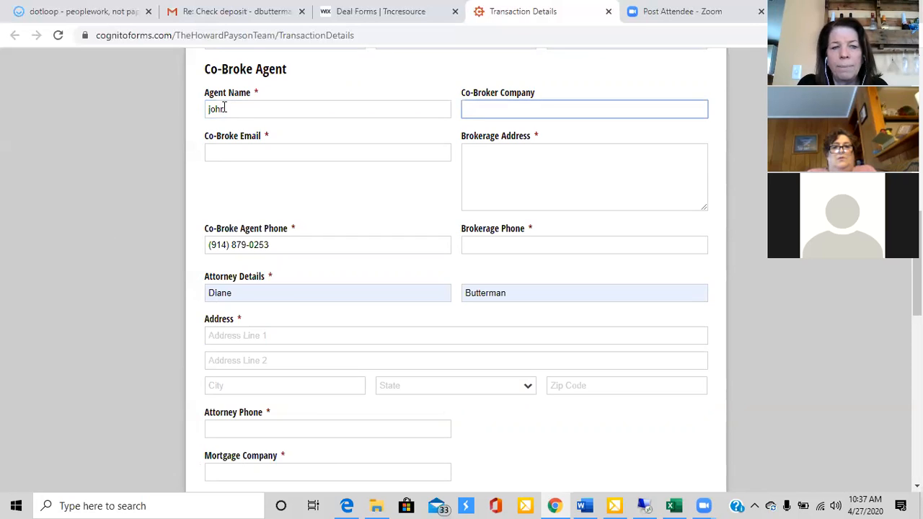
type("cb")
key("Tab")
type("c")
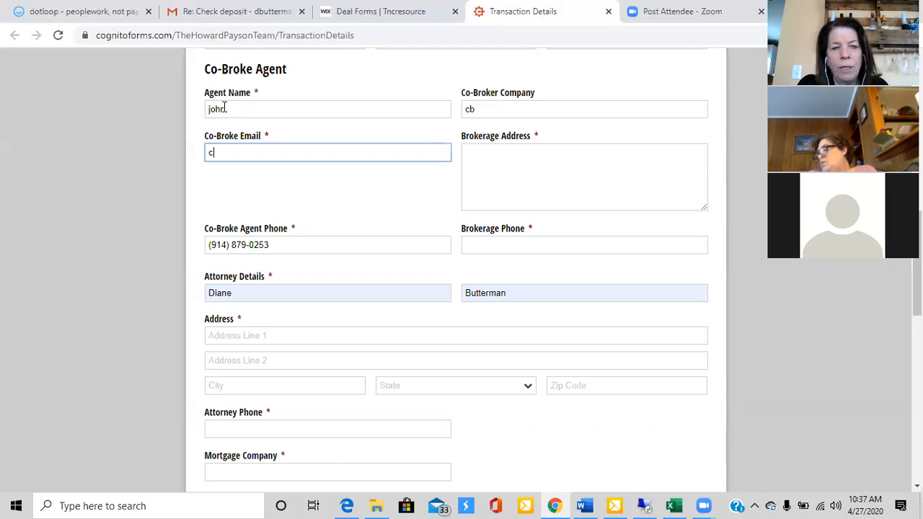
type("dj")
key("Tab")
left_click(225, 108)
left_click(223, 150)
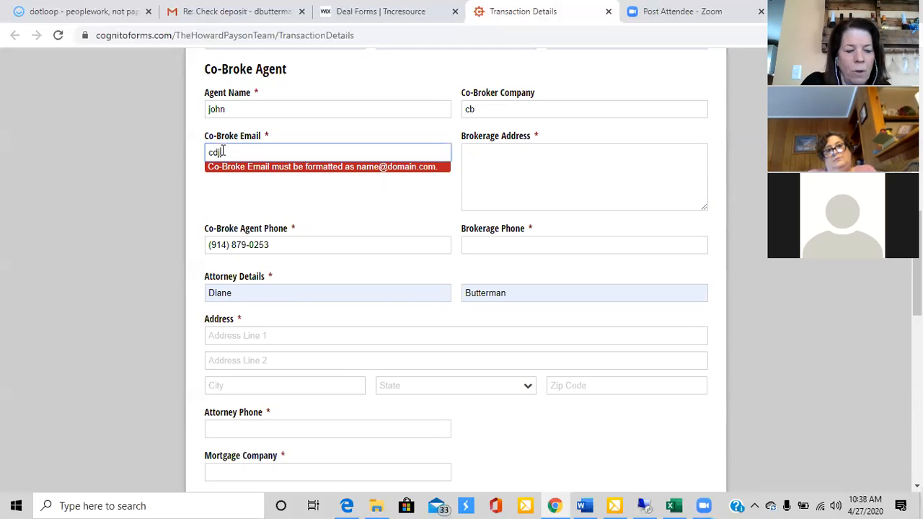
type("@gna")
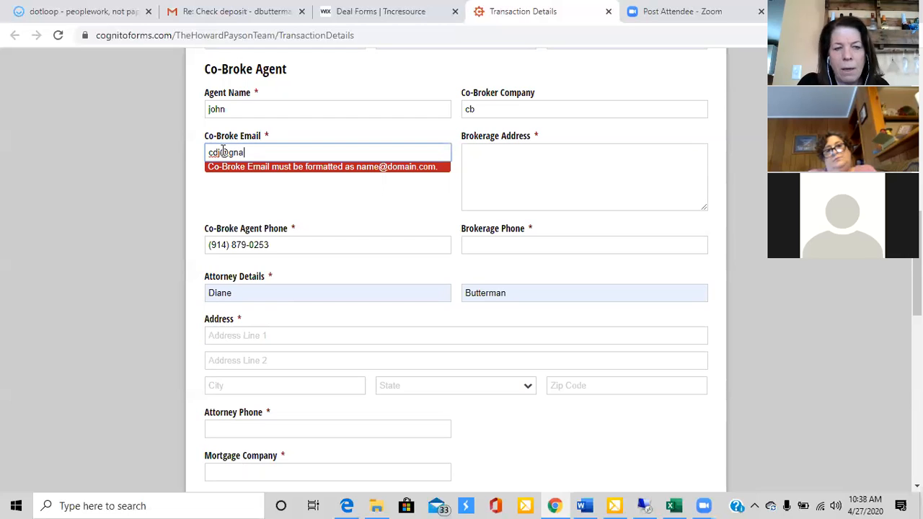
type("mail.com")
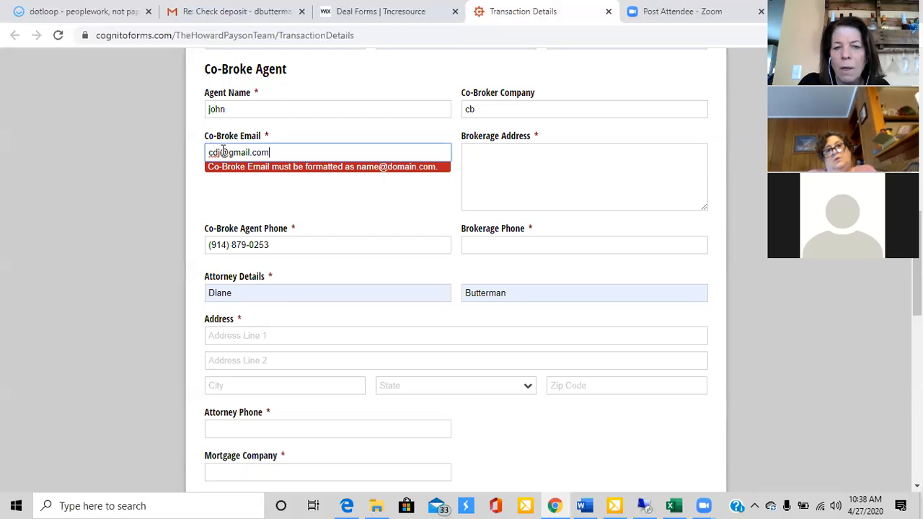
Set the brokerage address to "jkjl" and enter the brokerage's phone number
key("Tab")
type("jkjl")
key("Tab")
key("Tab")
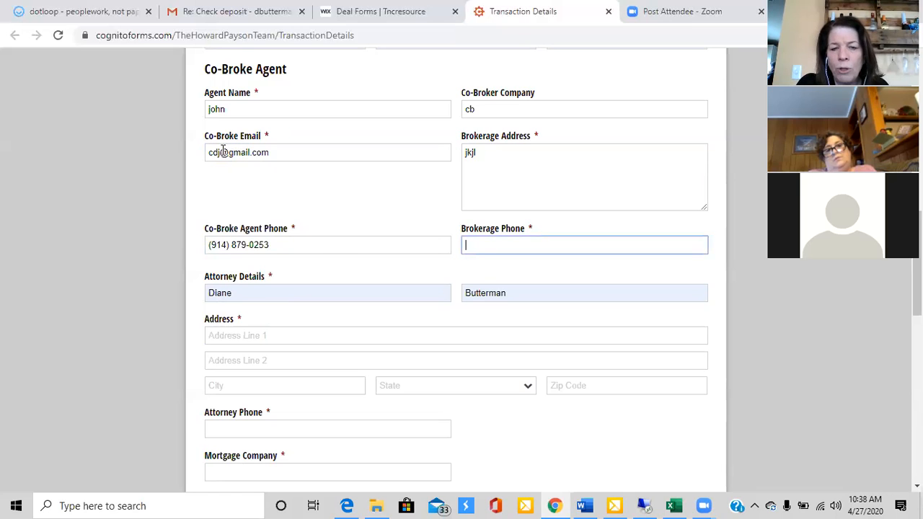
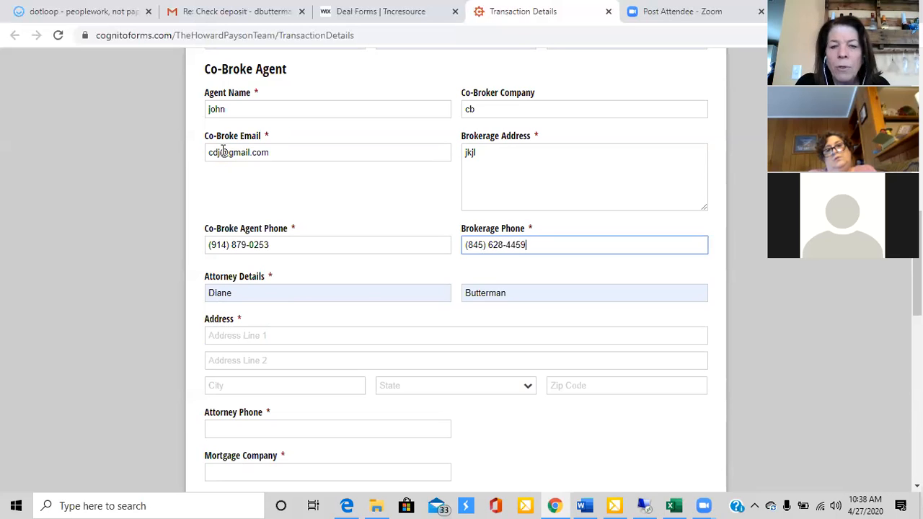
key("Tab")
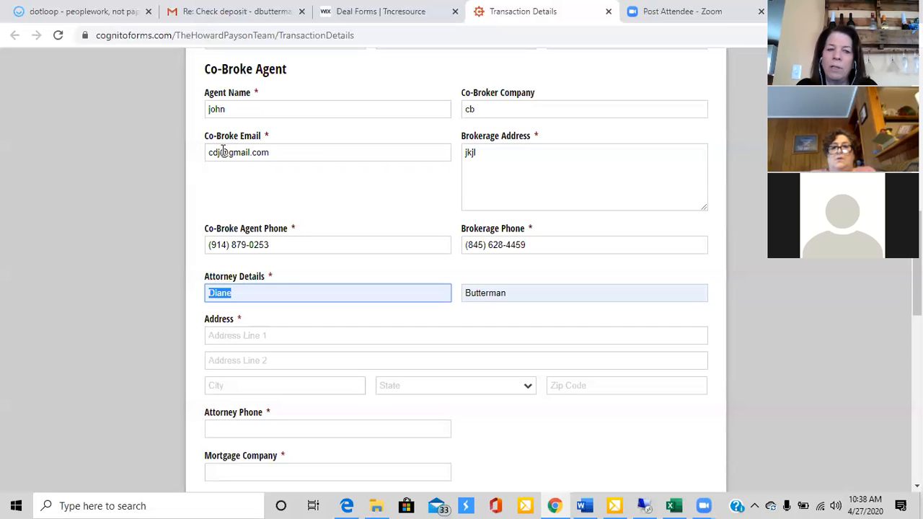
Fill in the attorney's address and phone number with the browser's saved address
scroll(223, 152, "down", 2)
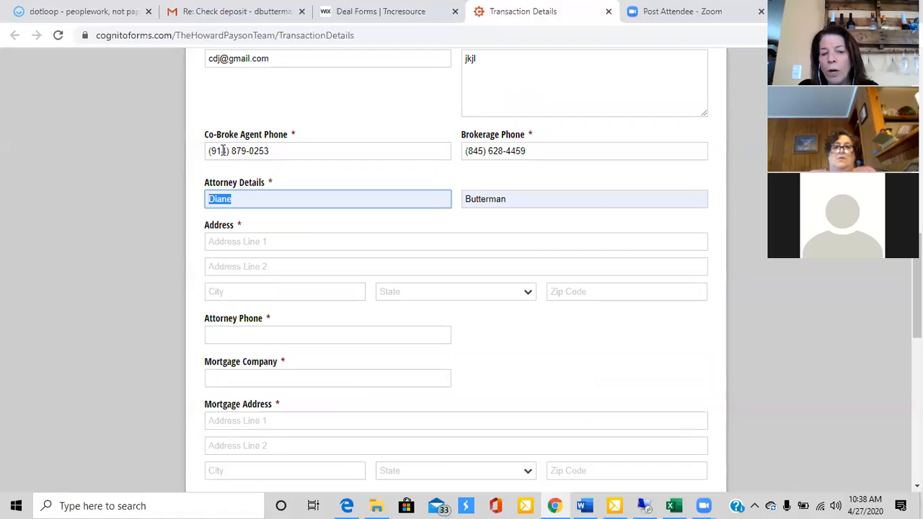
left_click(212, 246)
left_click(222, 267)
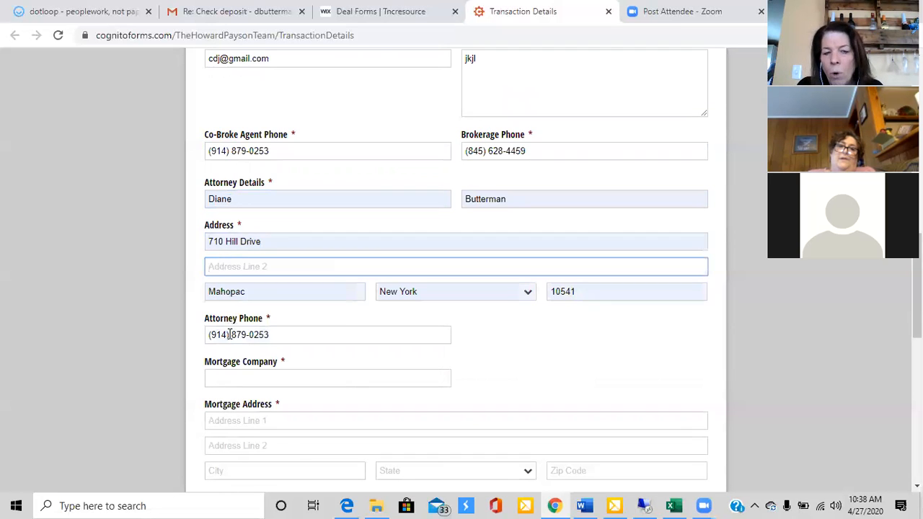
Set the mortgage company to "re" and the first line of the mortgage address to "1"
left_click(238, 380)
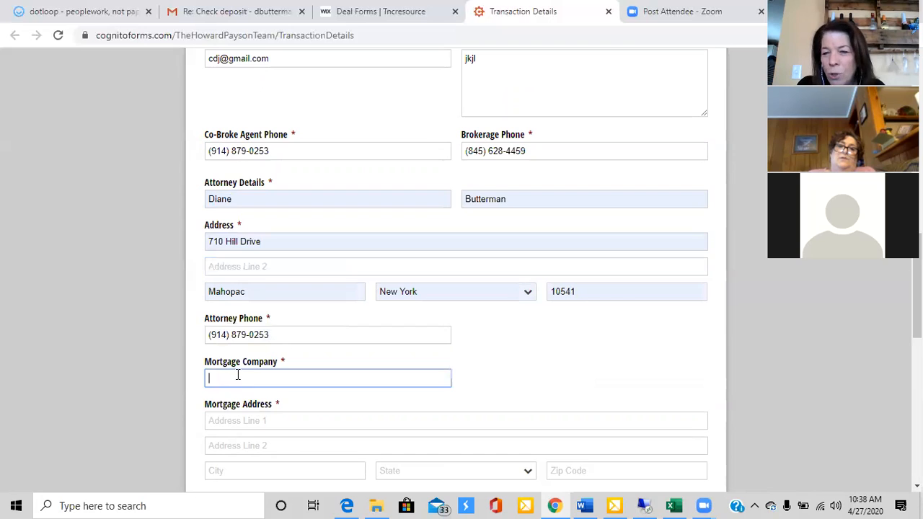
type("re")
key("Tab")
type("1")
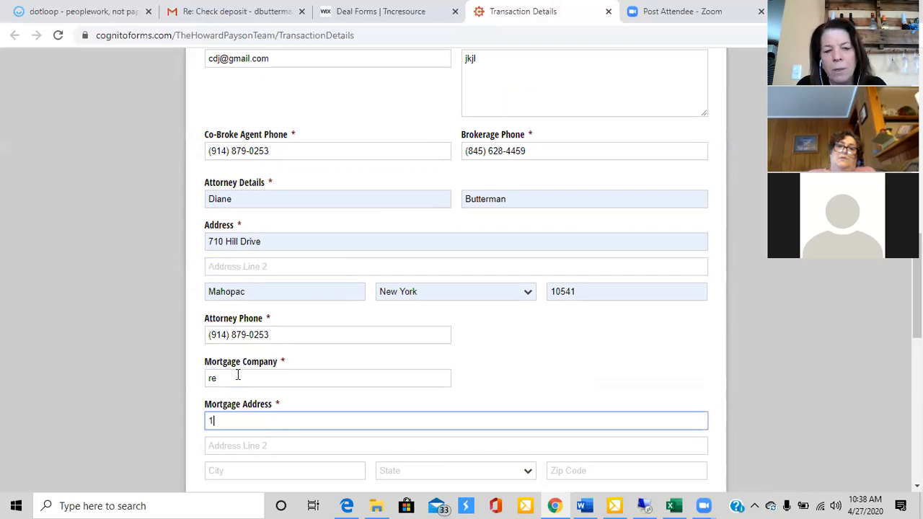
Enter the mortgage company's phone number
scroll(238, 378, "down", 3)
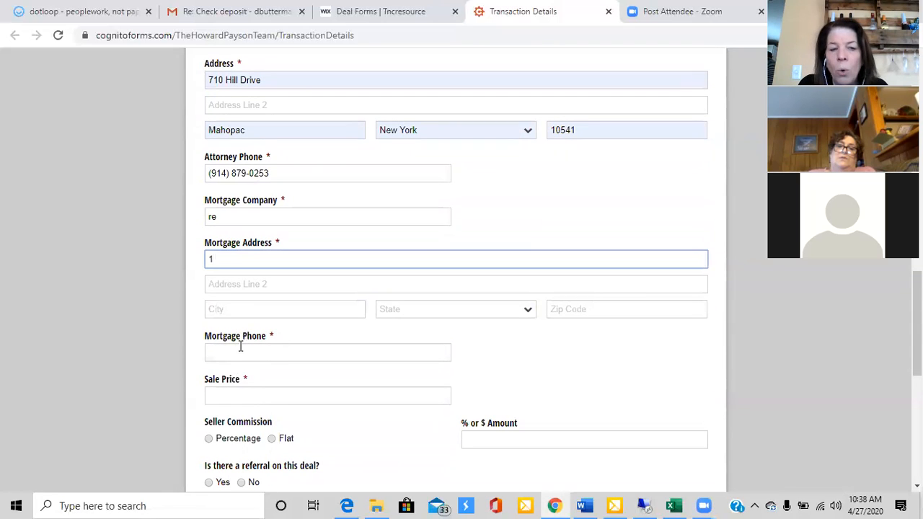
left_click(241, 350)
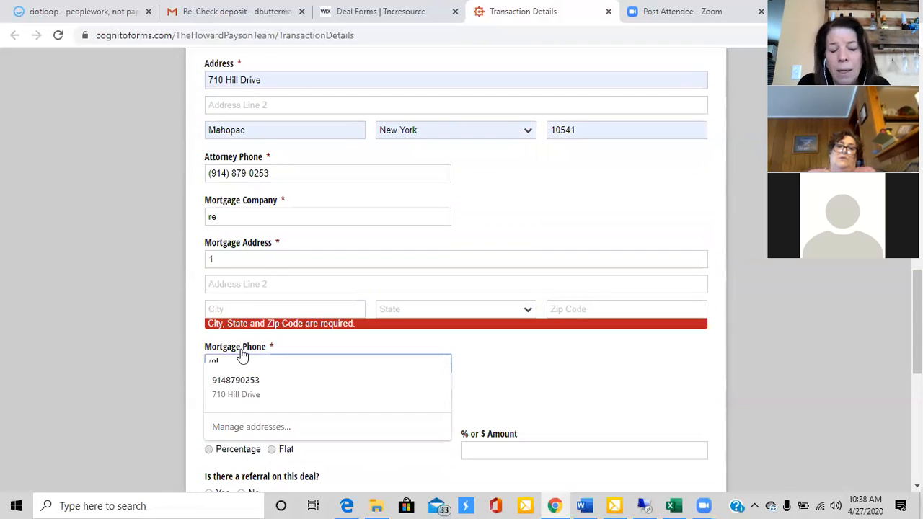
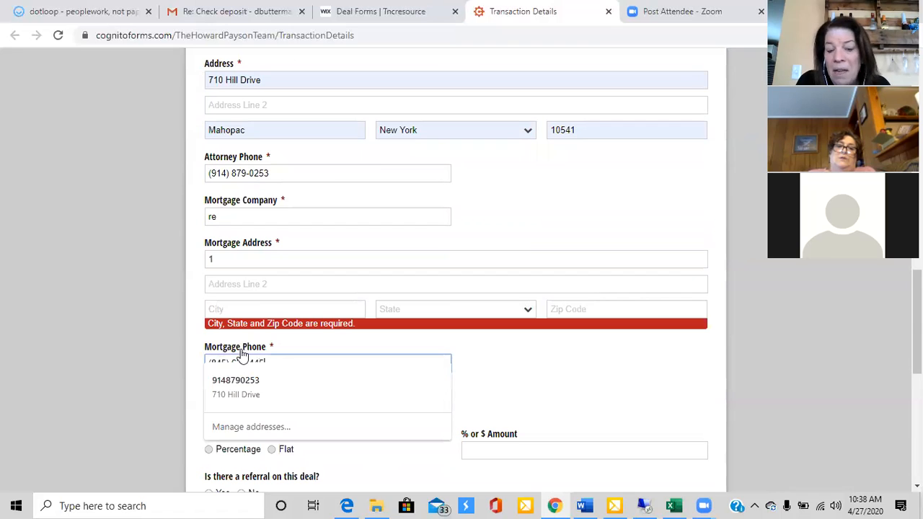
key("Tab")
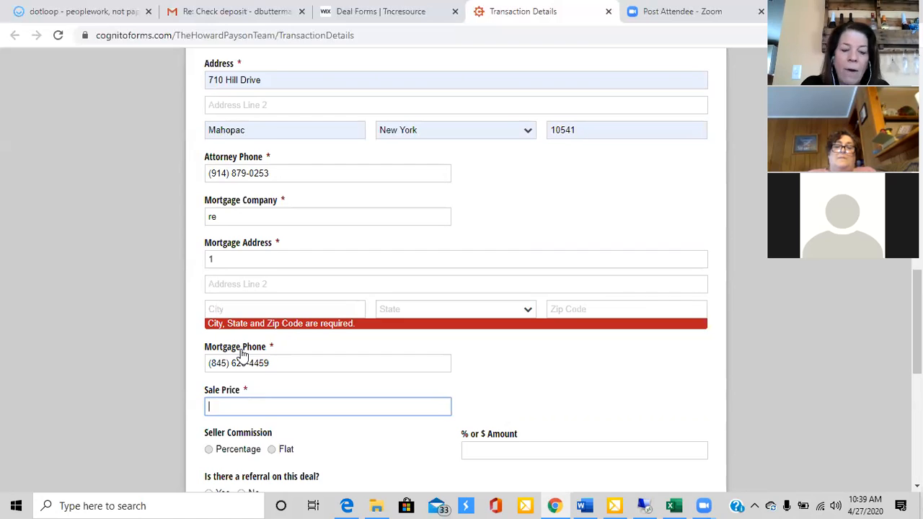
Set the sale price to 400,000
scroll(242, 353, "down", 2)
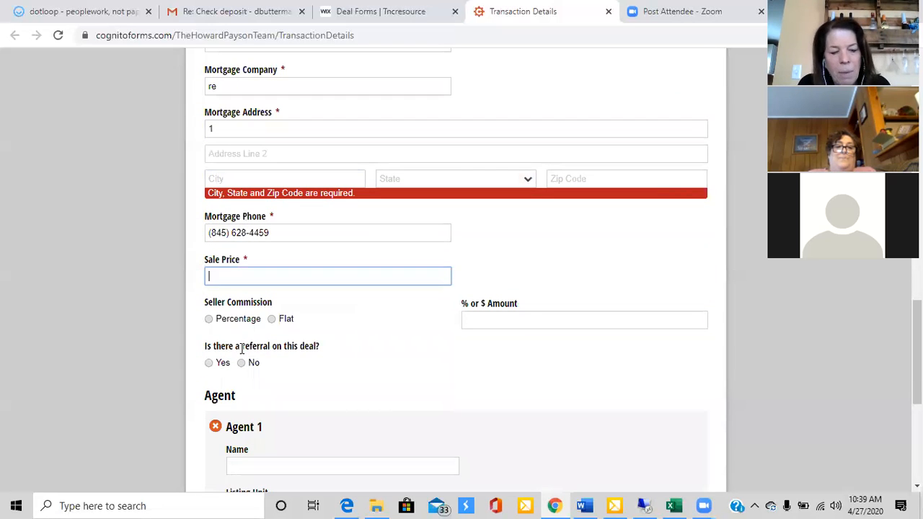
type("400,000")
key("Tab")
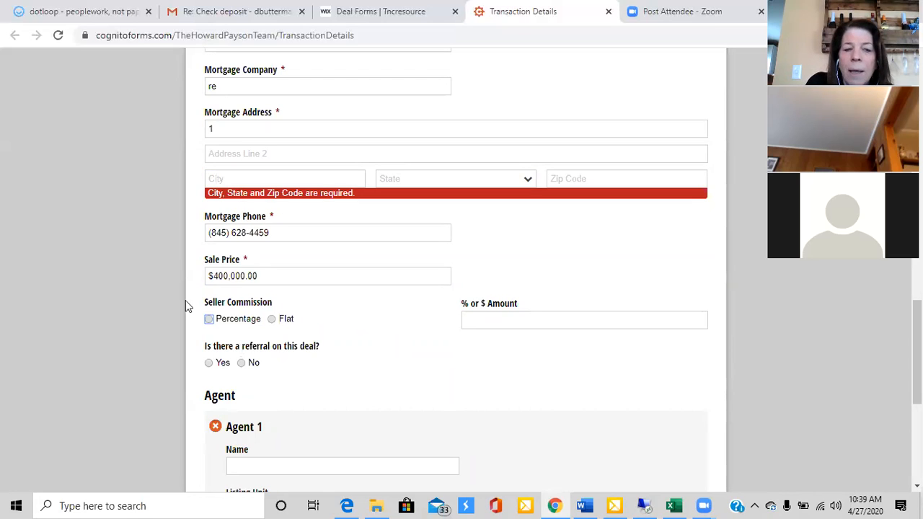
Set the seller commission to Percentage with an amount of 2.5
left_click(208, 319)
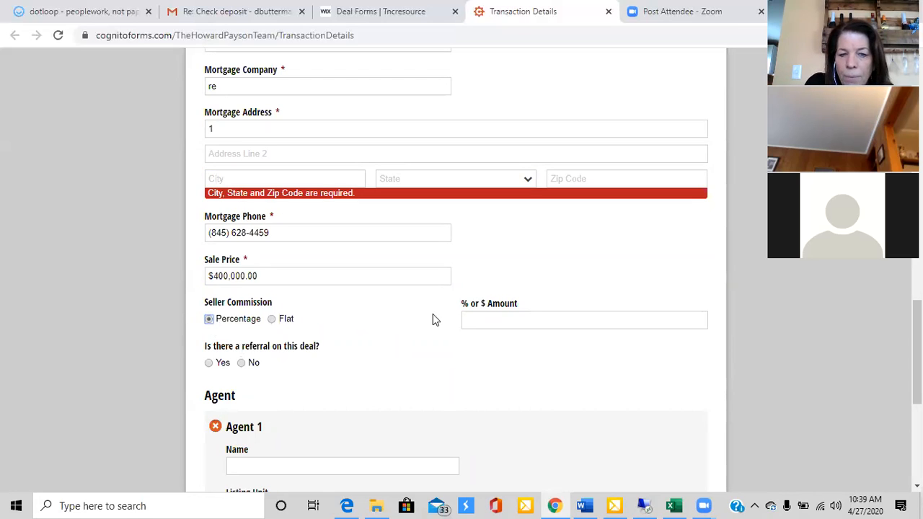
left_click(486, 324)
type("2.5")
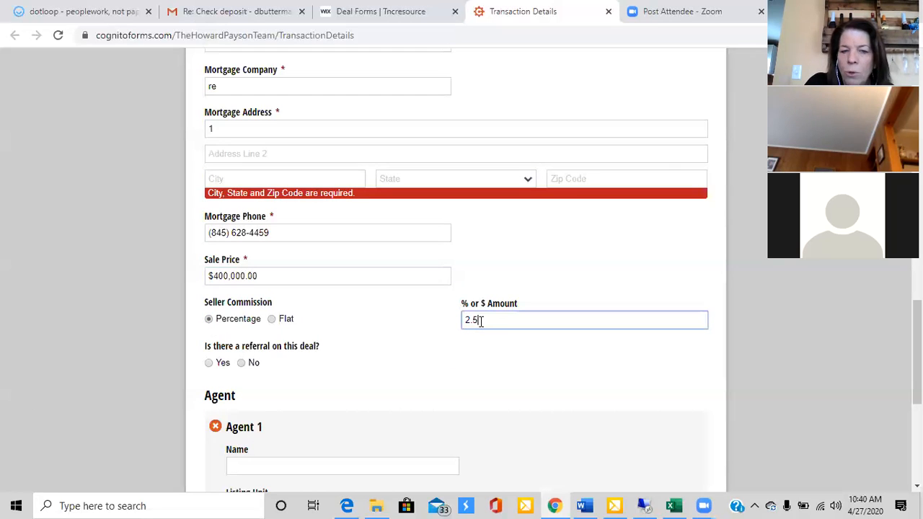
key("Tab")
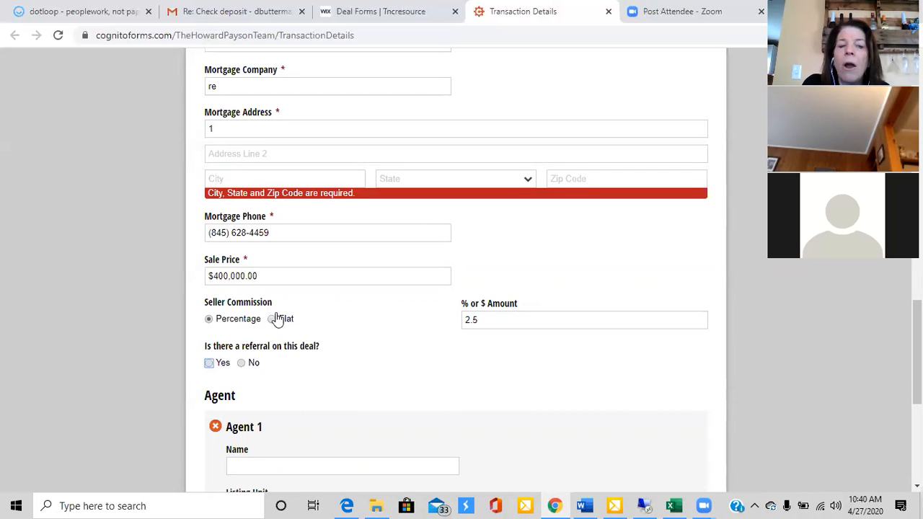
Answer Yes to the referral question to show the outside referral fields, and change the answer to No
scroll(274, 320, "down", 2)
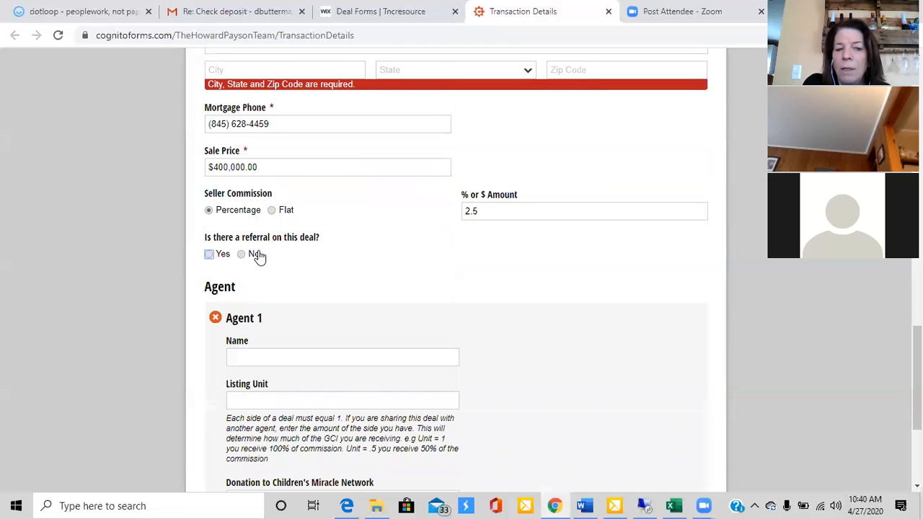
left_click(209, 254)
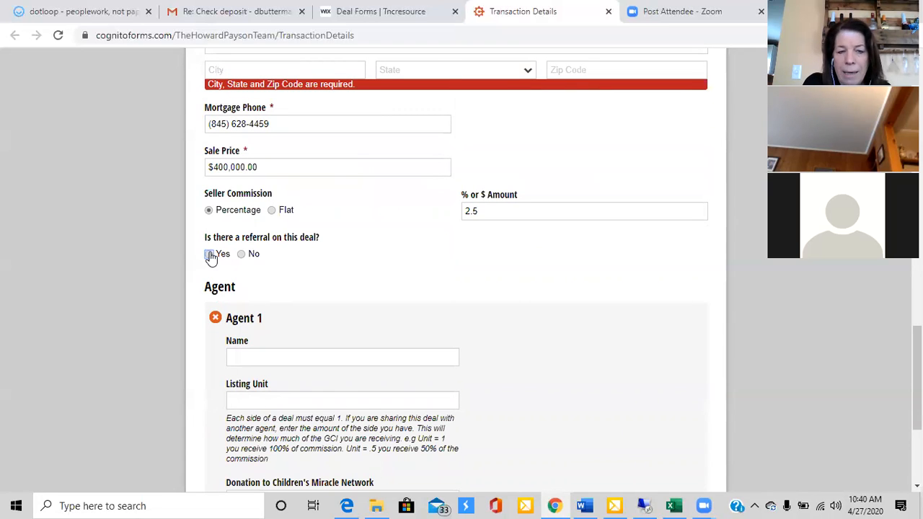
scroll(254, 297, "down", 2)
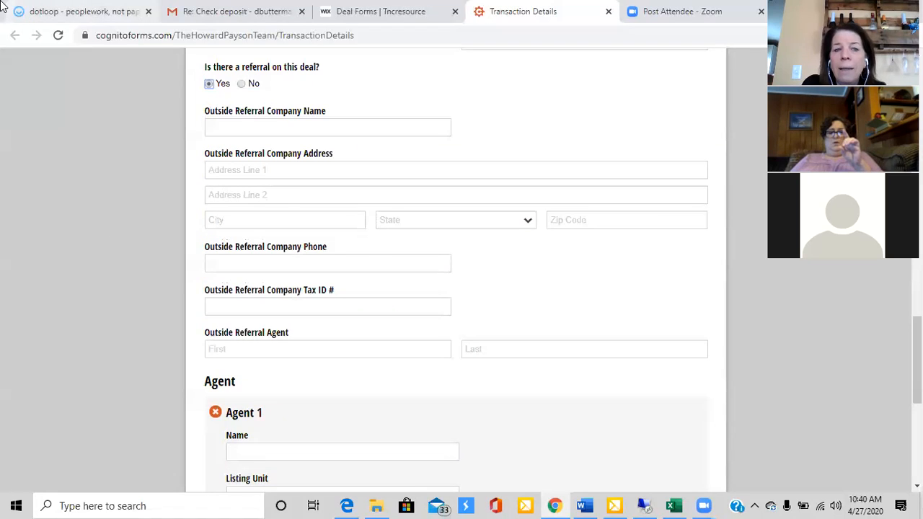
left_click(250, 85)
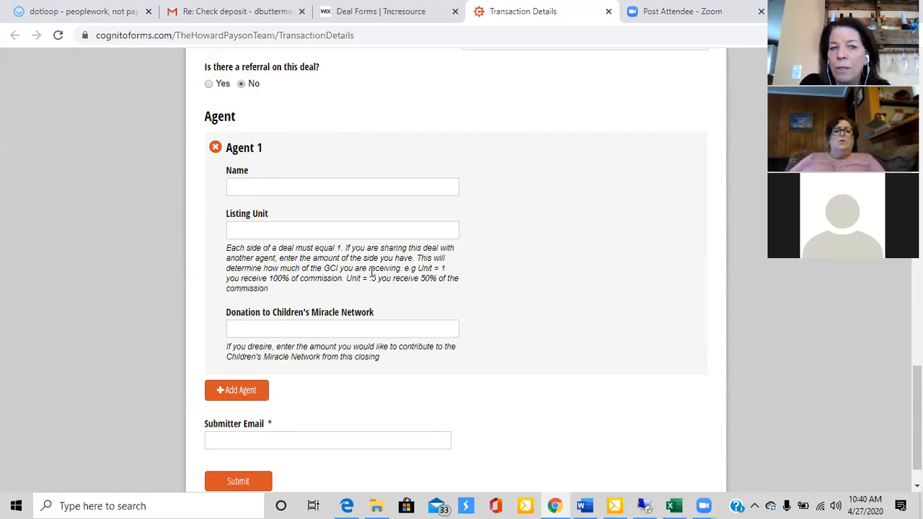
Enter the full name of Agent 1 and a listing unit of 1
left_click(238, 187)
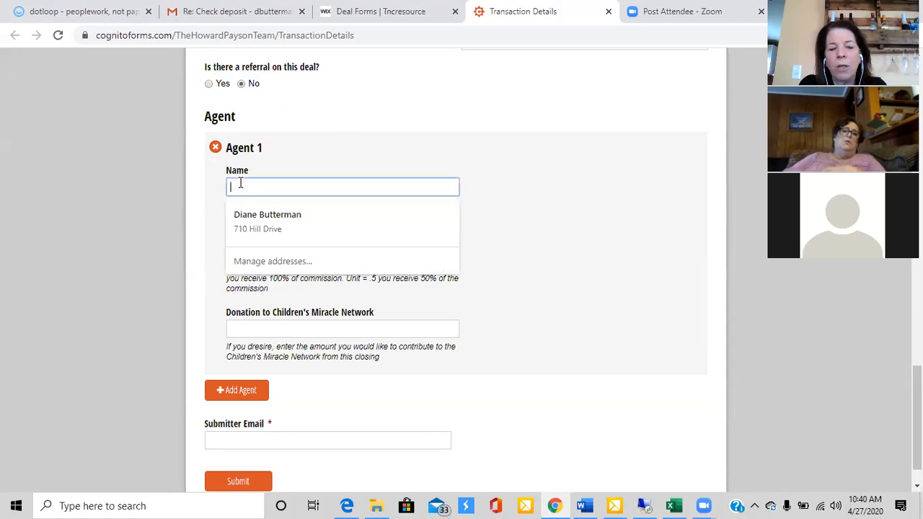
key("Tab")
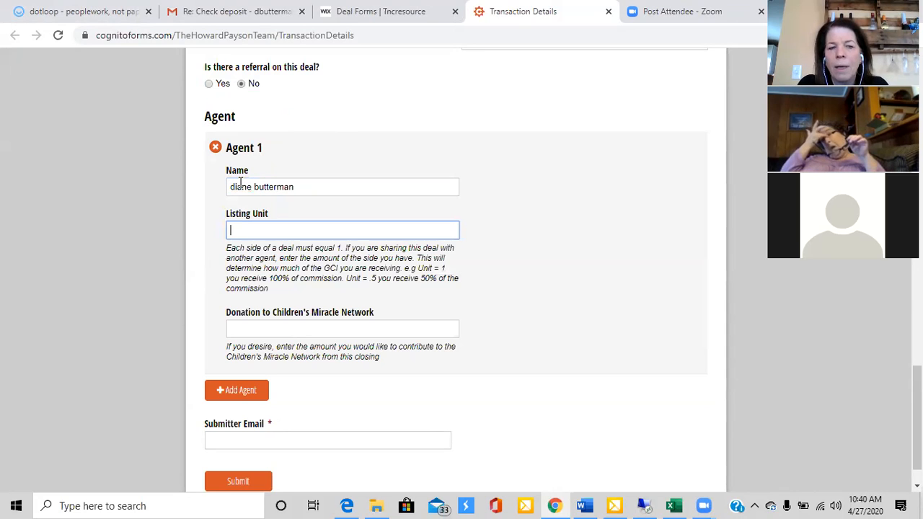
type("1")
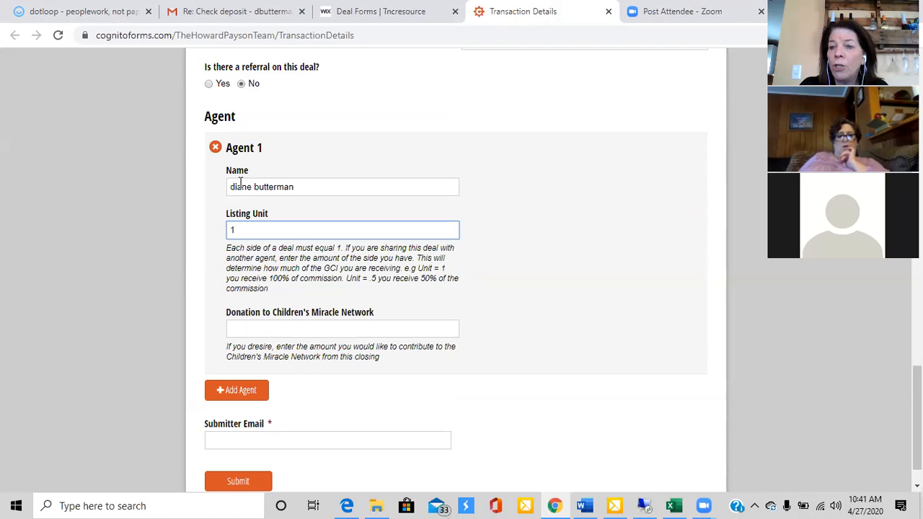
Change the listing unit of Agent 1 to .75
key("BackSpace")
type(".")
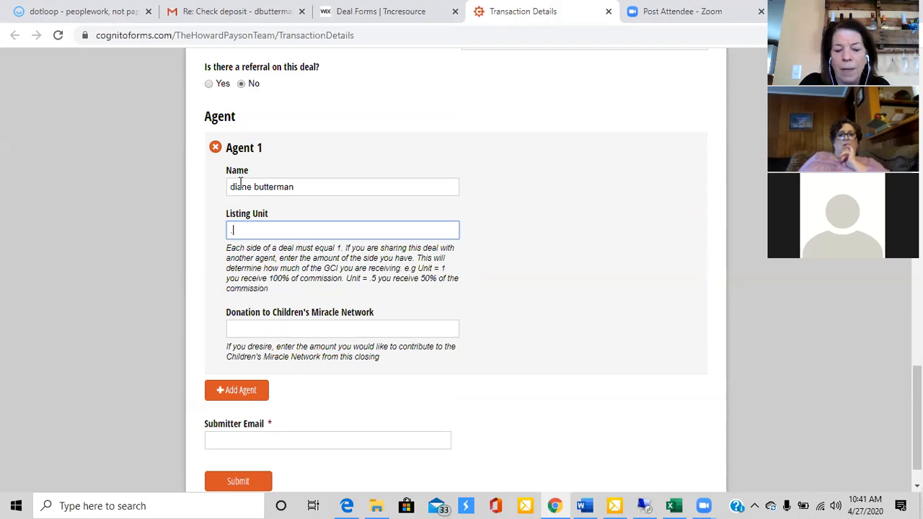
type("75")
key("Tab")
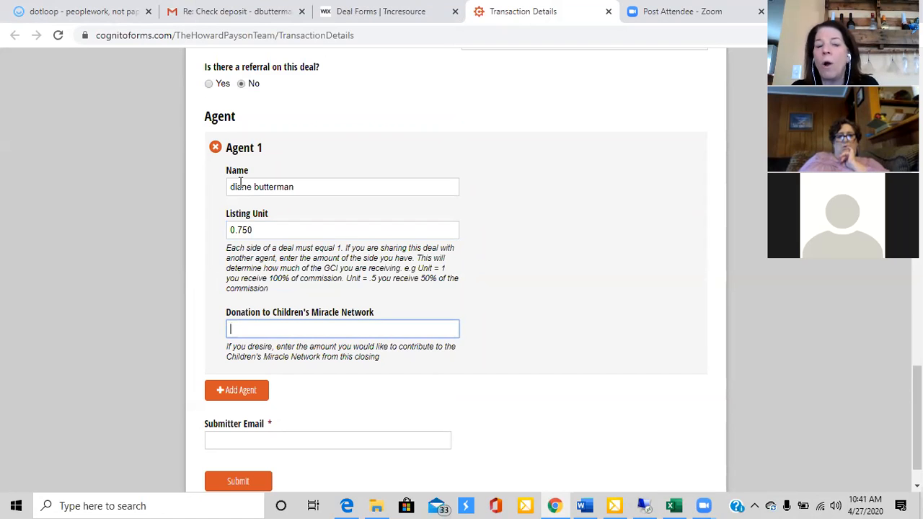
Add a second agent, entering the agent's name and a listing unit of .25
left_click(237, 390)
type("carmell")
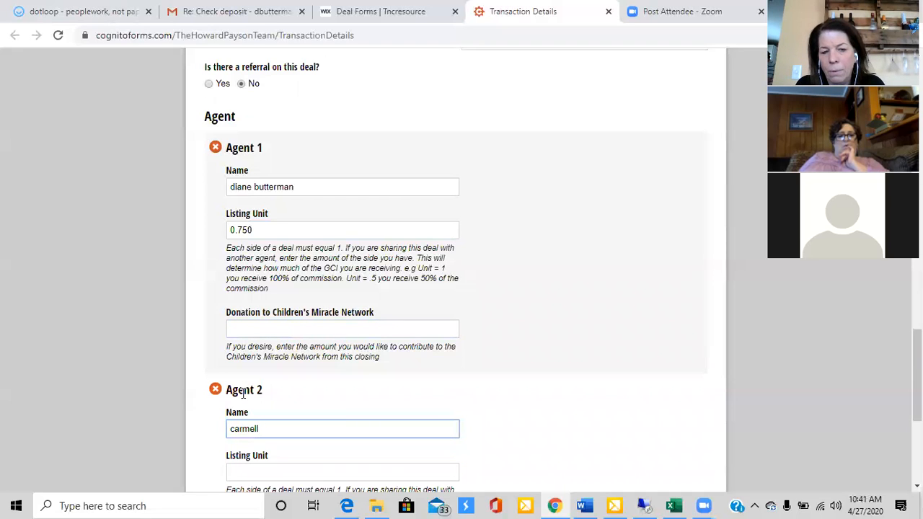
key("Tab")
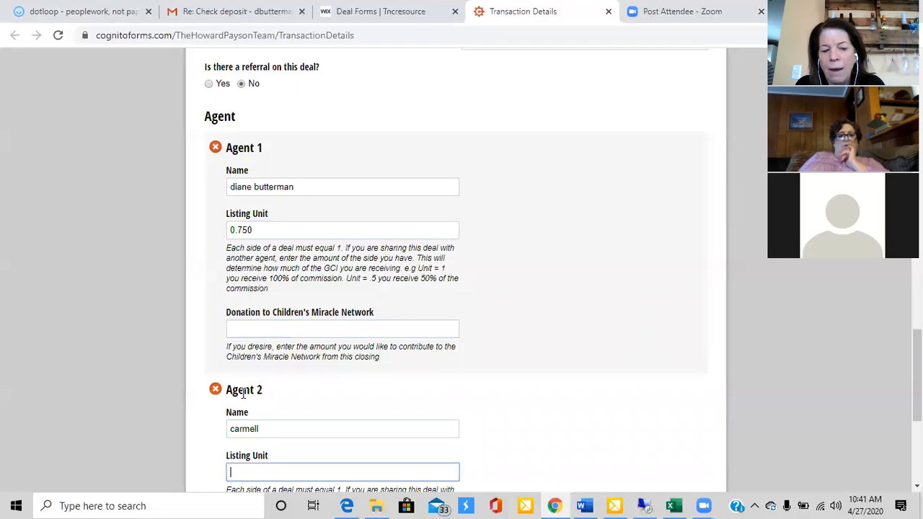
type(".25")
key("Tab")
Set Agent 2's donation to Children's Miracle Network to 10 dollars
scroll(243, 393, "down", 4)
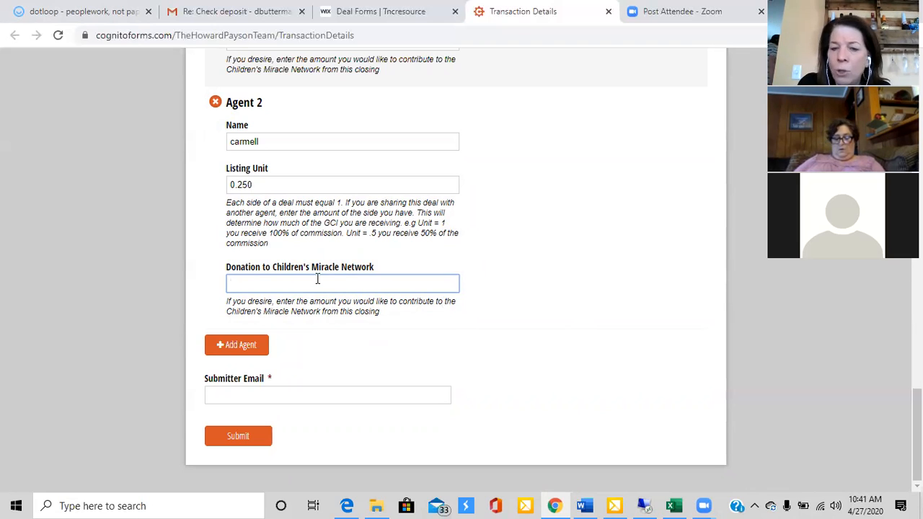
type("10")
key("Tab")
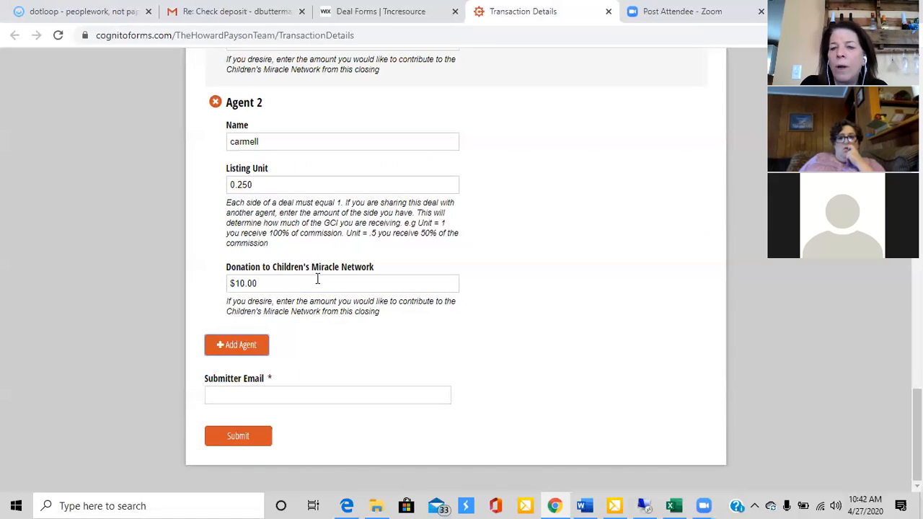
scroll(383, 285, "up", 10)
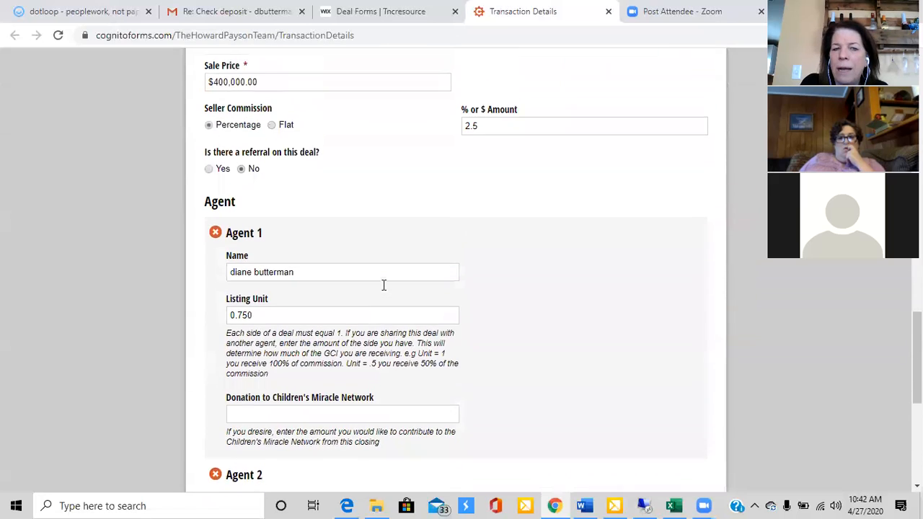
Set the transaction type to Buyer Sale and review the Buyer Commission and Buying Unit fields it adds
scroll(383, 285, "up", 8)
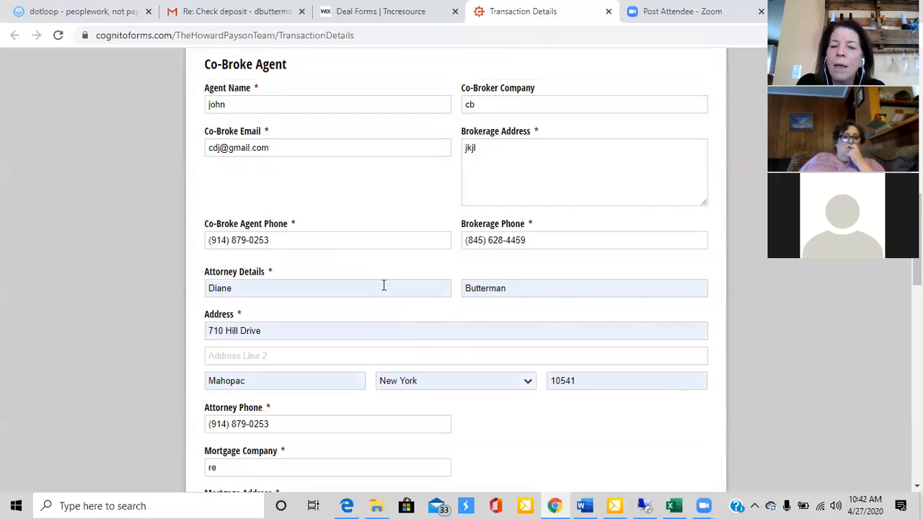
scroll(384, 289, "up", 4)
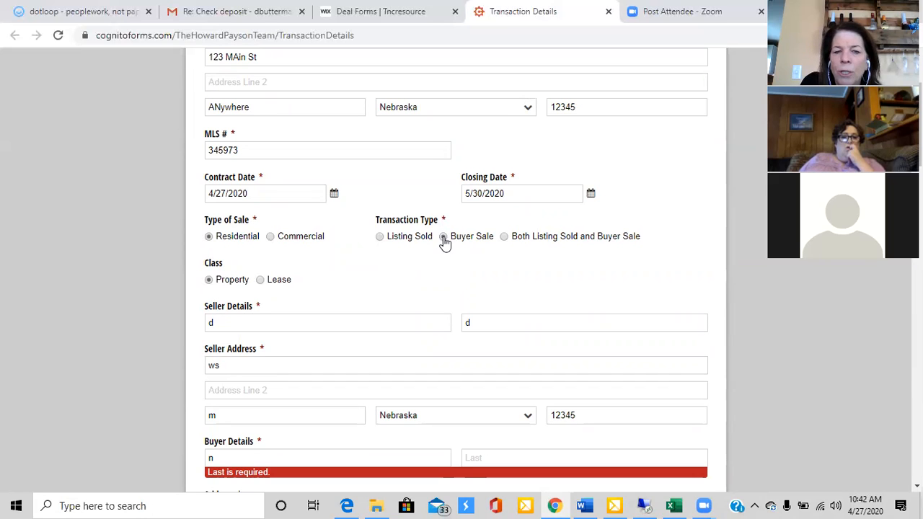
scroll(445, 243, "down", 1)
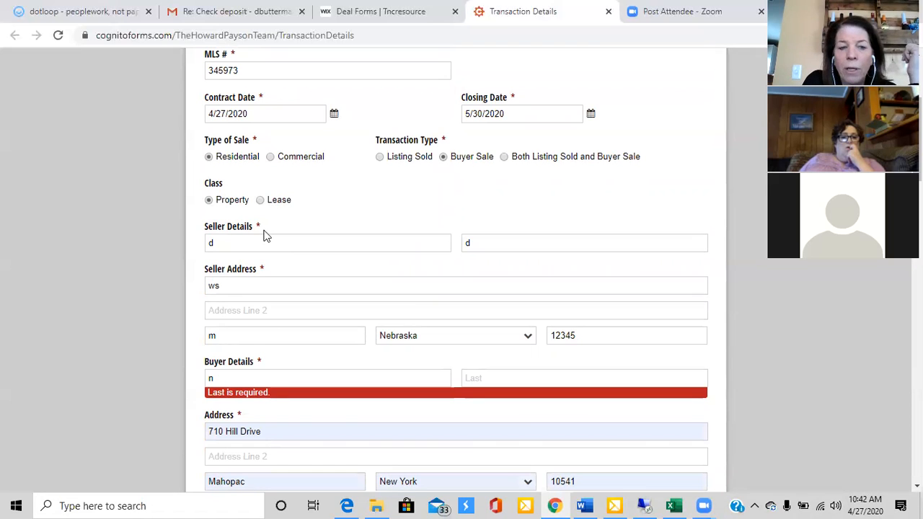
scroll(264, 235, "down", 4)
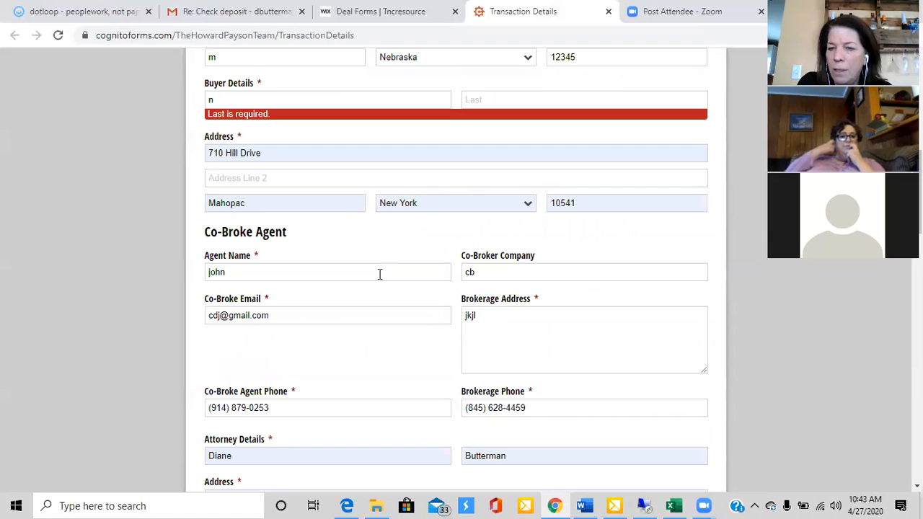
scroll(380, 274, "down", 3)
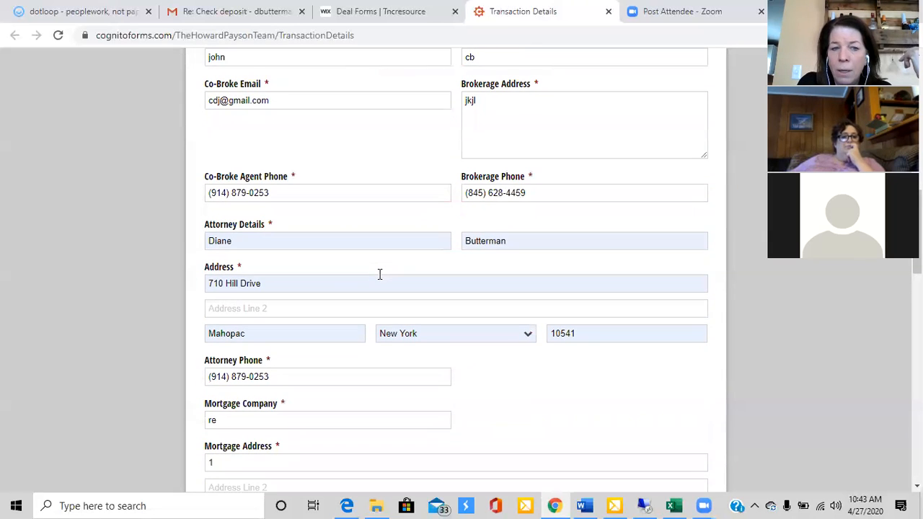
scroll(394, 248, "down", 4)
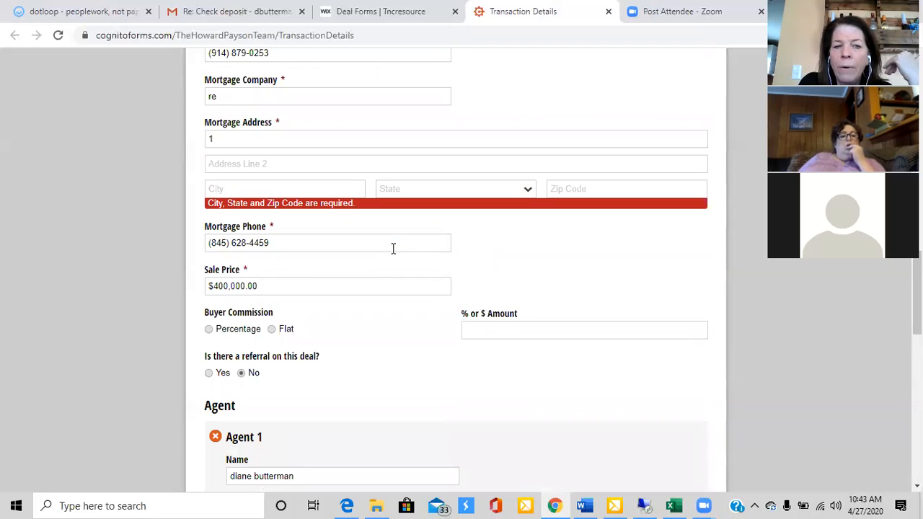
scroll(394, 248, "down", 2)
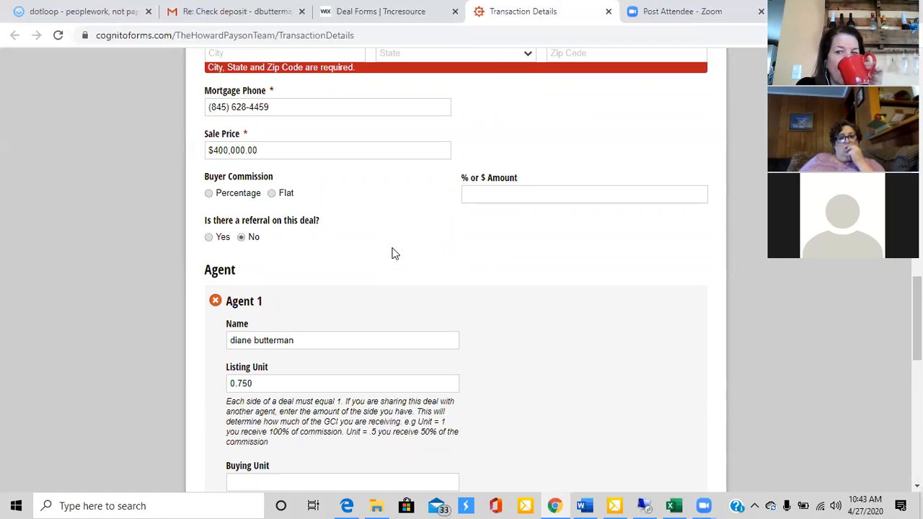
Set the transaction type to Both Listing Sold and Buyer Sale
scroll(393, 253, "up", 15)
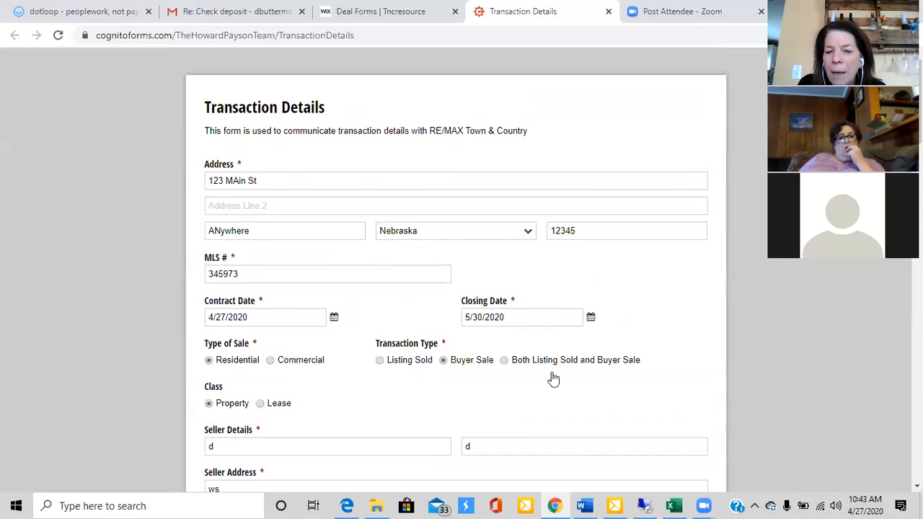
left_click(504, 360)
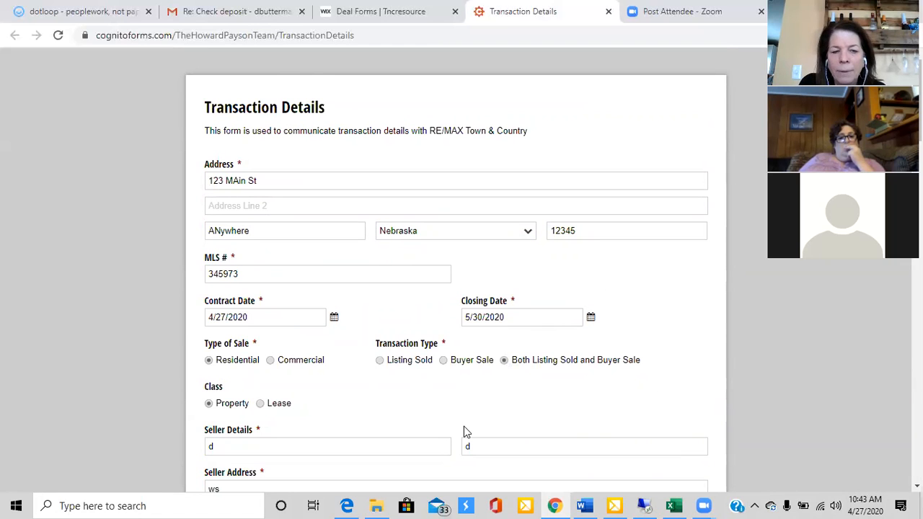
Replace Agent 1's name with another agent's name, and set that agent's listing unit to 1 and buying unit to 0
scroll(464, 427, "down", 4)
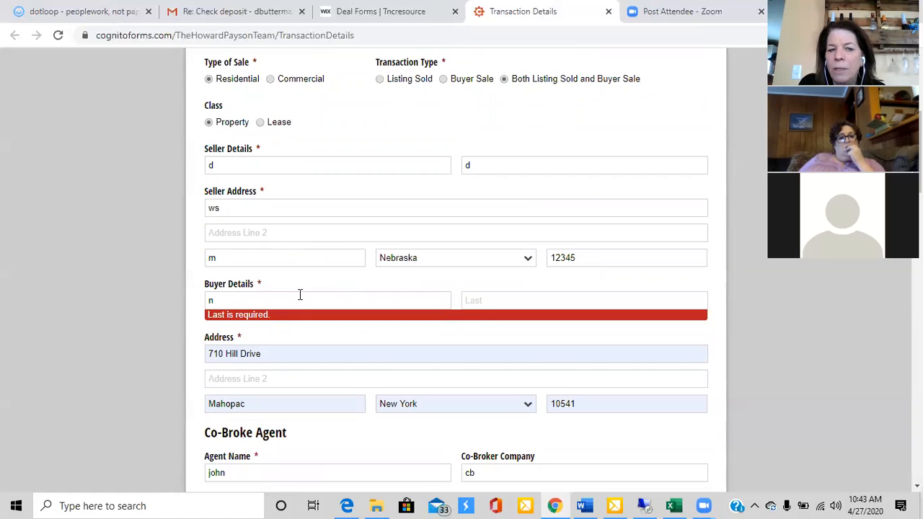
scroll(300, 294, "down", 3)
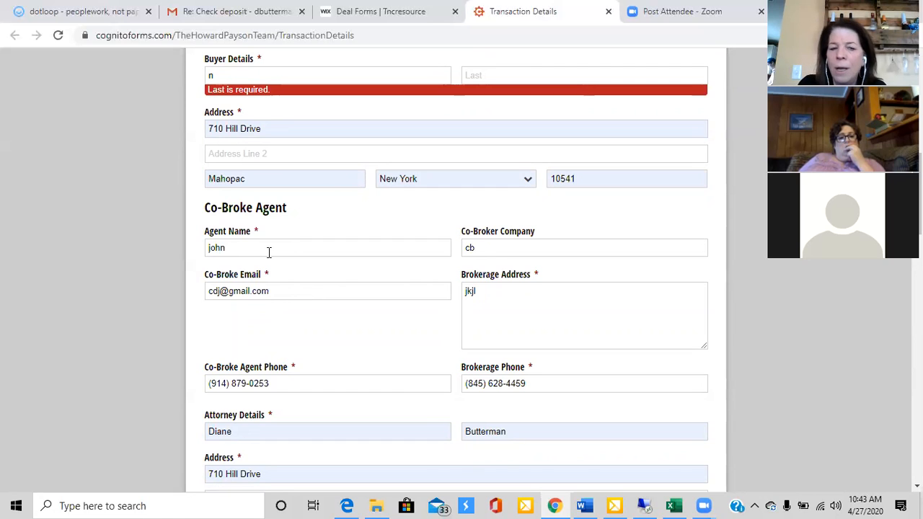
scroll(268, 252, "down", 4)
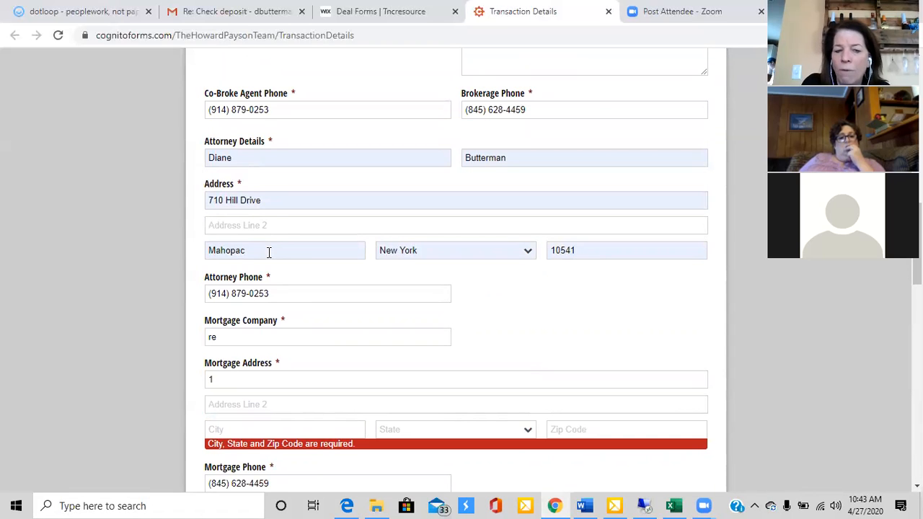
scroll(268, 251, "down", 7)
scroll(268, 260, "down", 2)
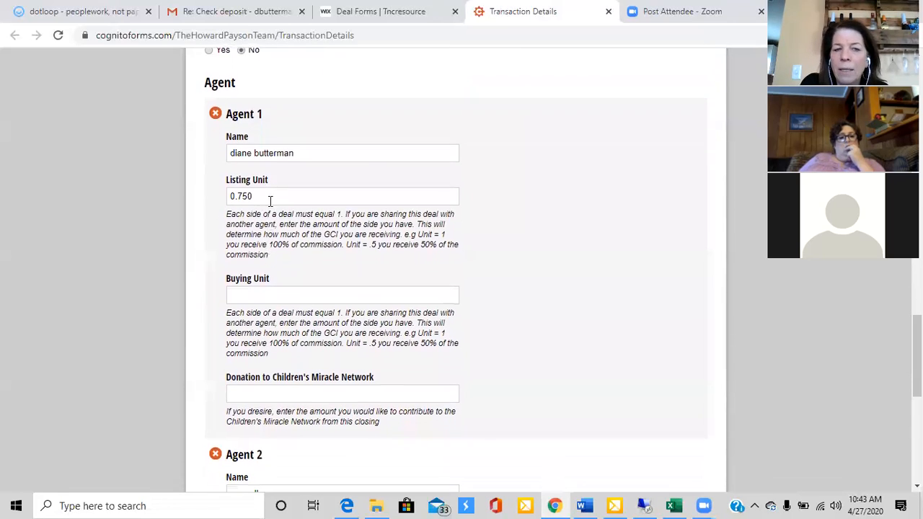
triple_click(308, 153)
type("Ca")
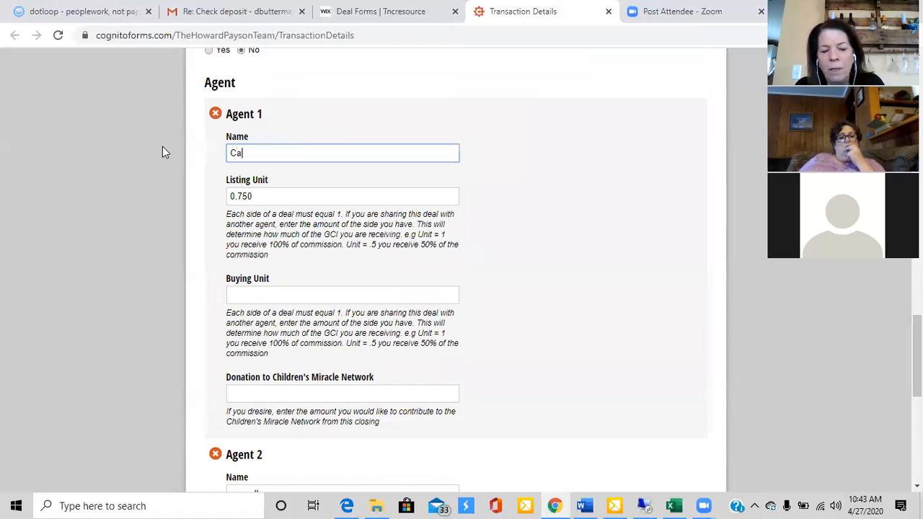
type("rmnell")
key("Tab")
type("1")
key("Tab")
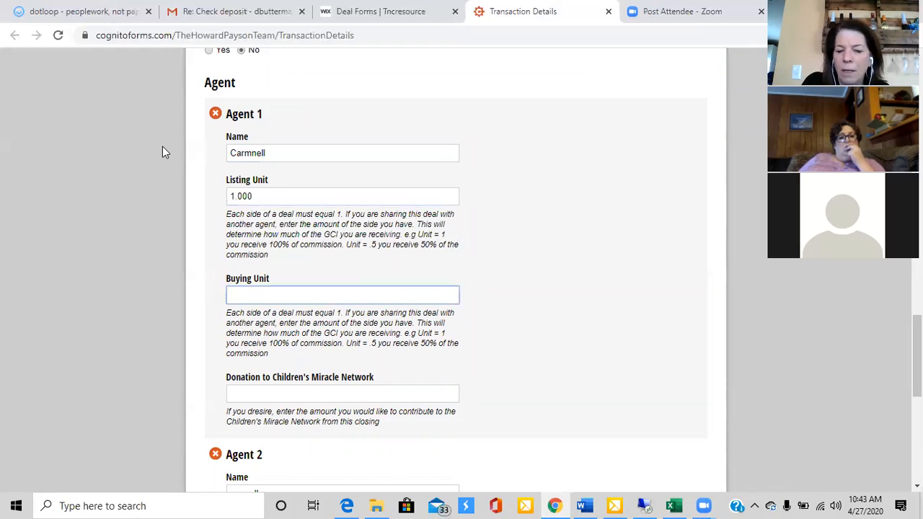
key("Tab")
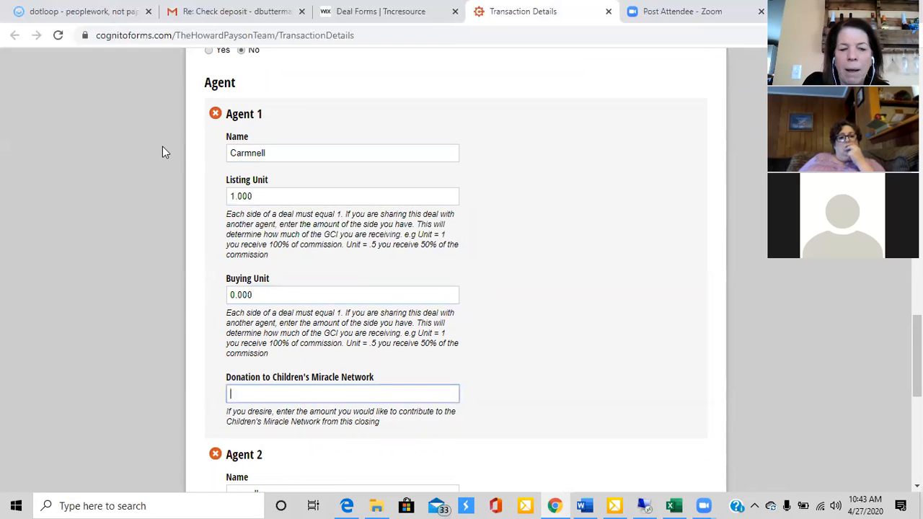
Set Agent 2's listing unit to 0 and buying unit to 1
scroll(163, 151, "down", 2)
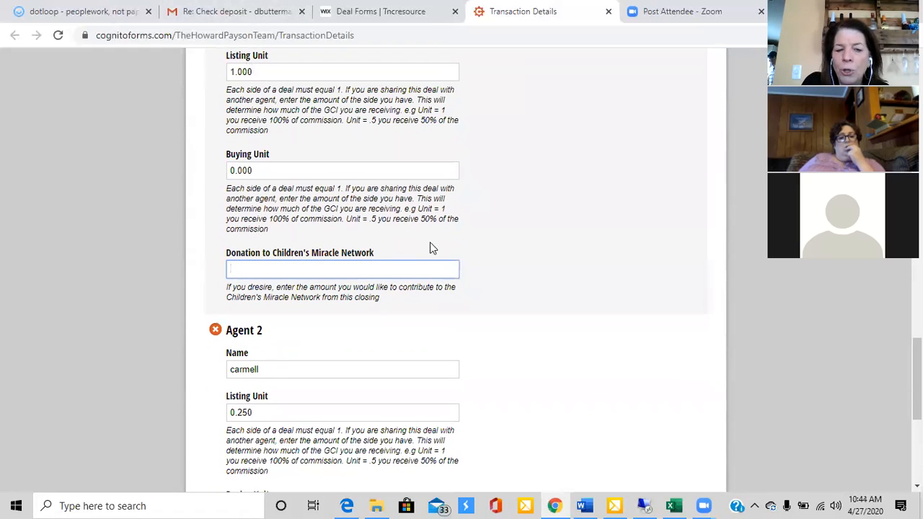
key("Tab")
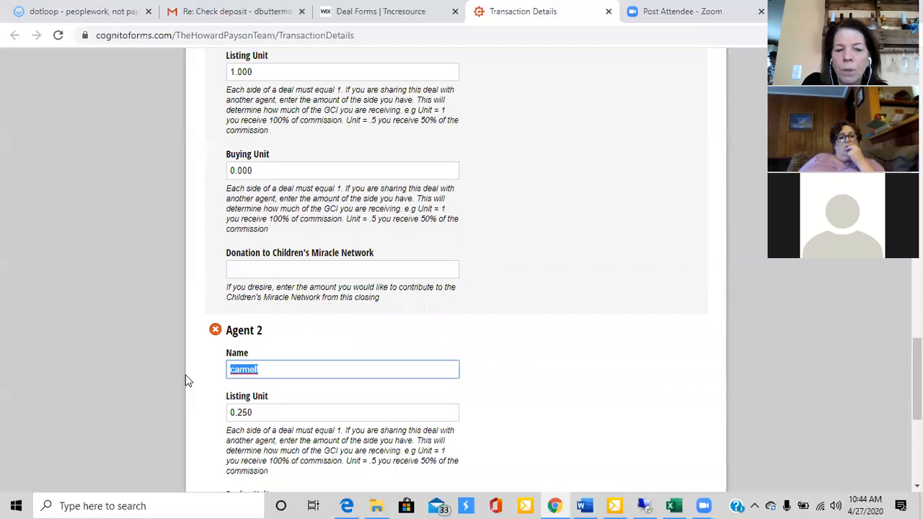
scroll(186, 381, "down", 2)
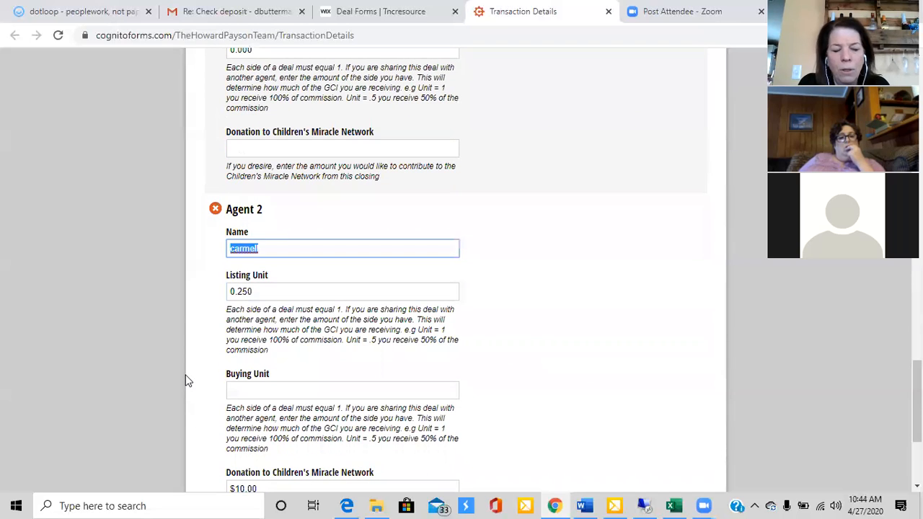
left_click(185, 381)
key("Tab")
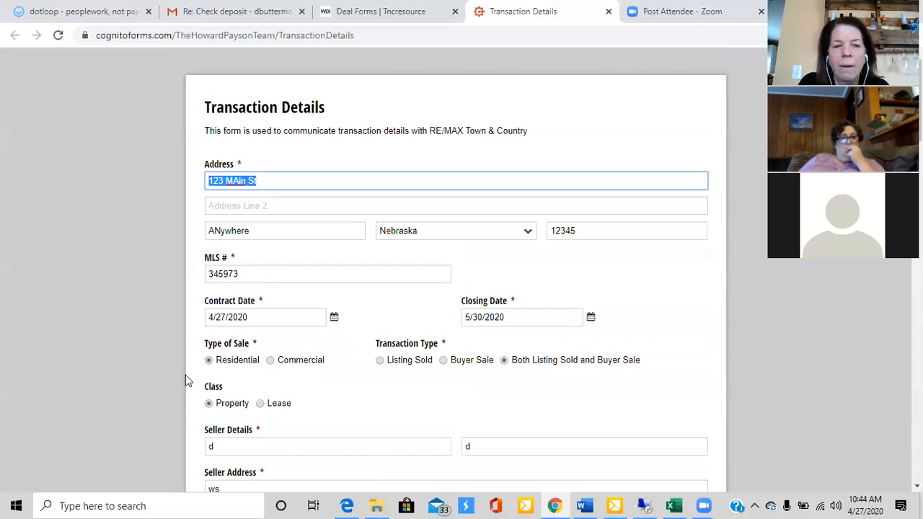
scroll(132, 70, "down", 13)
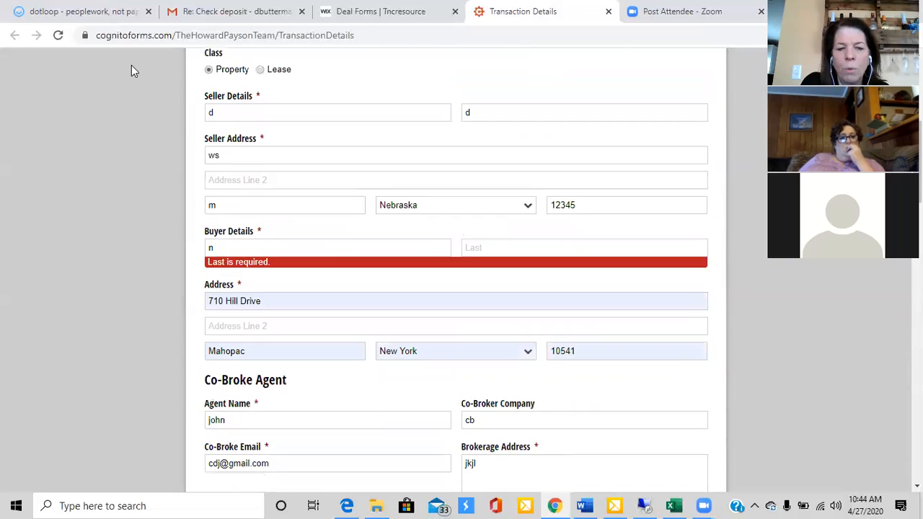
scroll(132, 70, "down", 3)
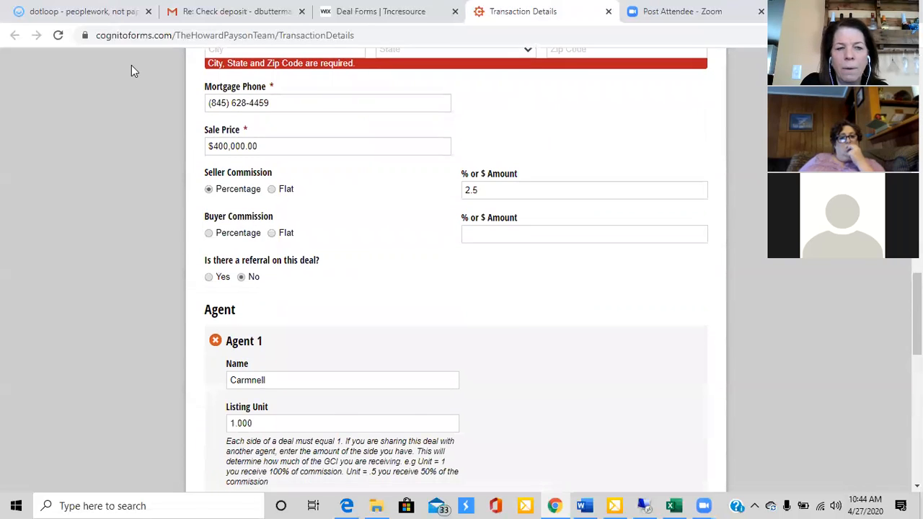
scroll(131, 69, "down", 6)
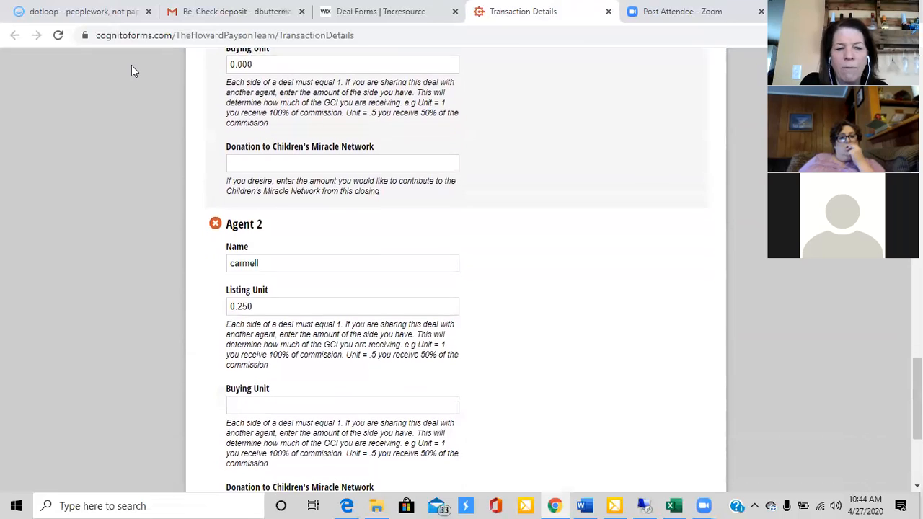
scroll(131, 70, "down", 1)
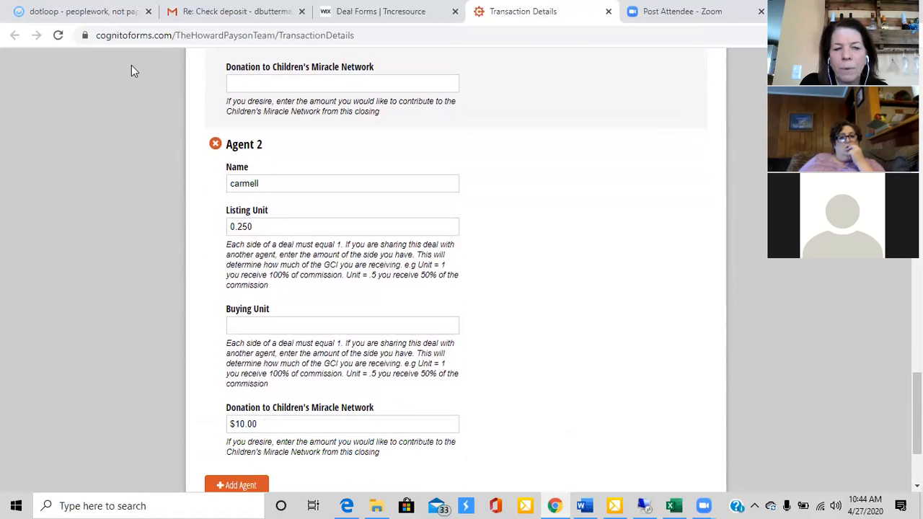
left_click(281, 222)
type("0")
key("Tab")
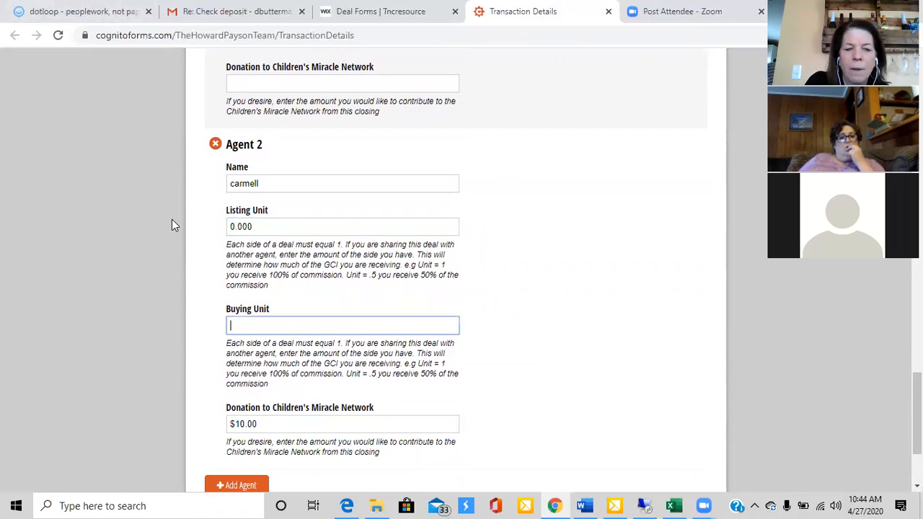
type("1")
key("Tab")
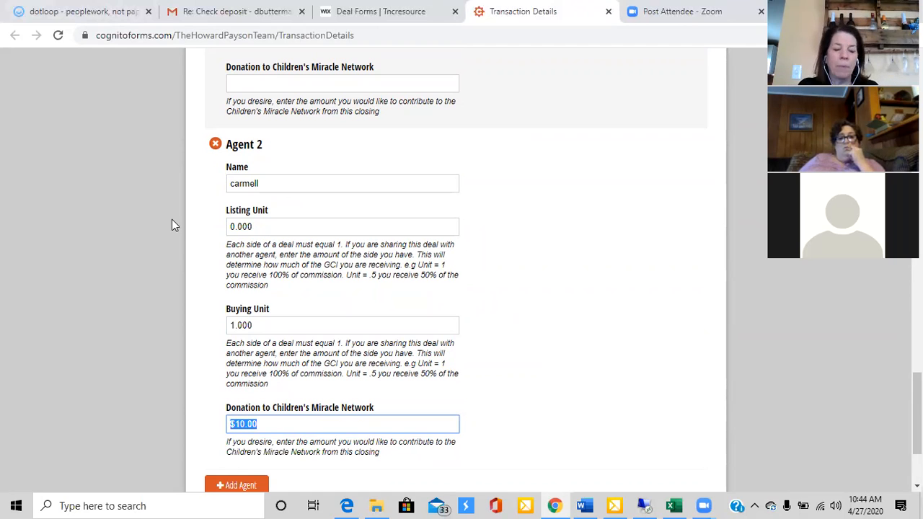
Switch to dotloop, leave the Office Forms loop and start adding a new loop
left_click(100, 20)
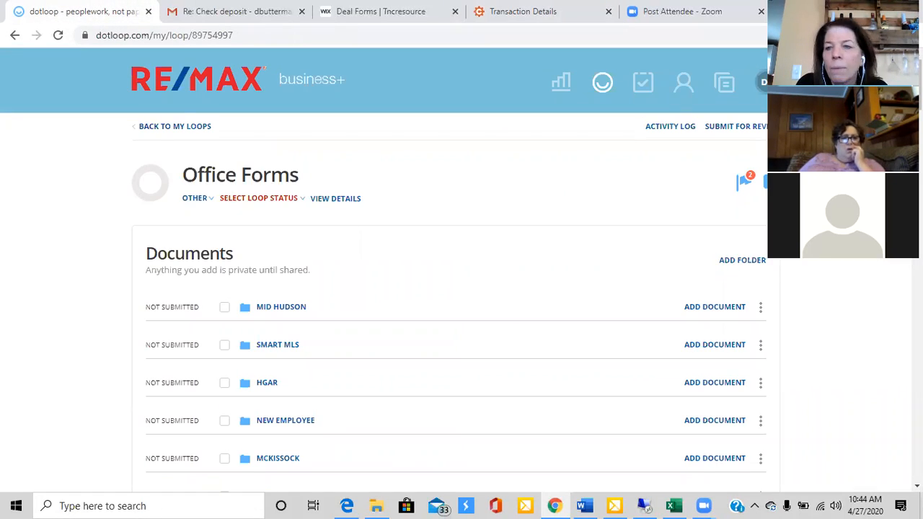
left_click(180, 127)
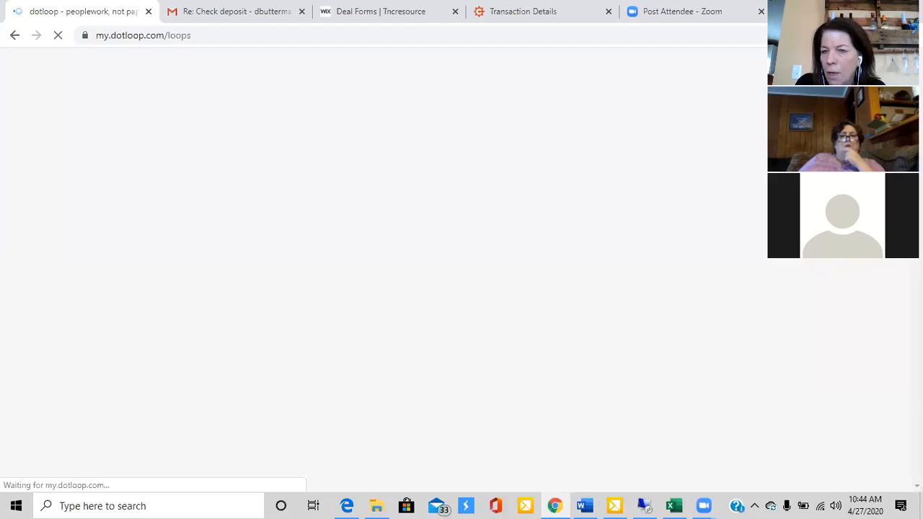
left_click(759, 139)
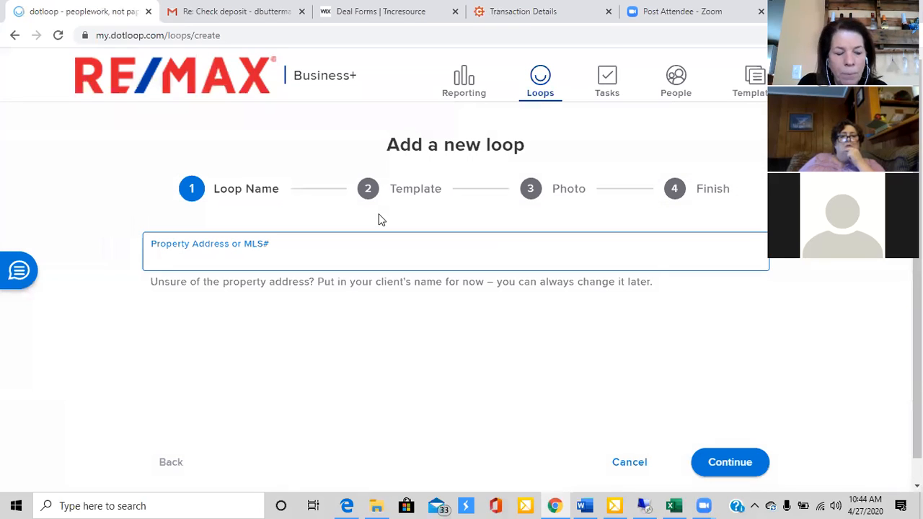
Enter the sample property's street address as the loop name and continue to the template stage
type("123 main")
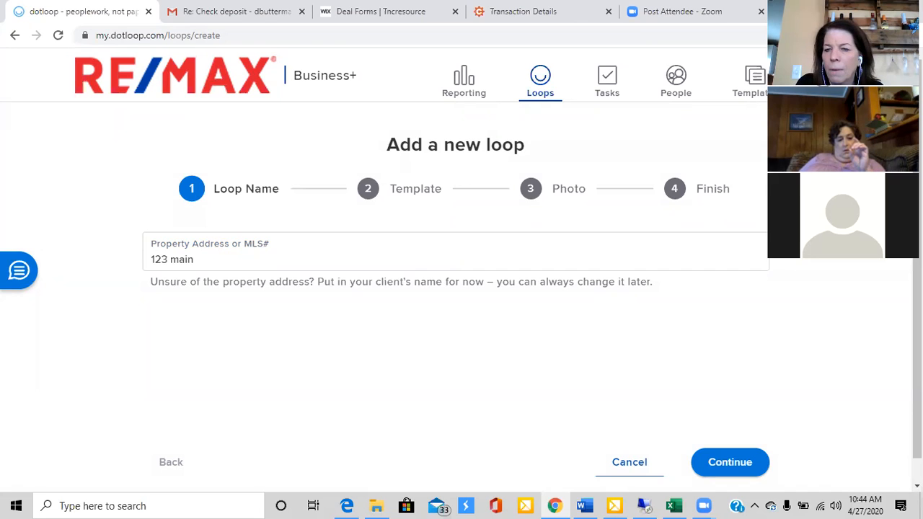
scroll(461, 263, "down", 1)
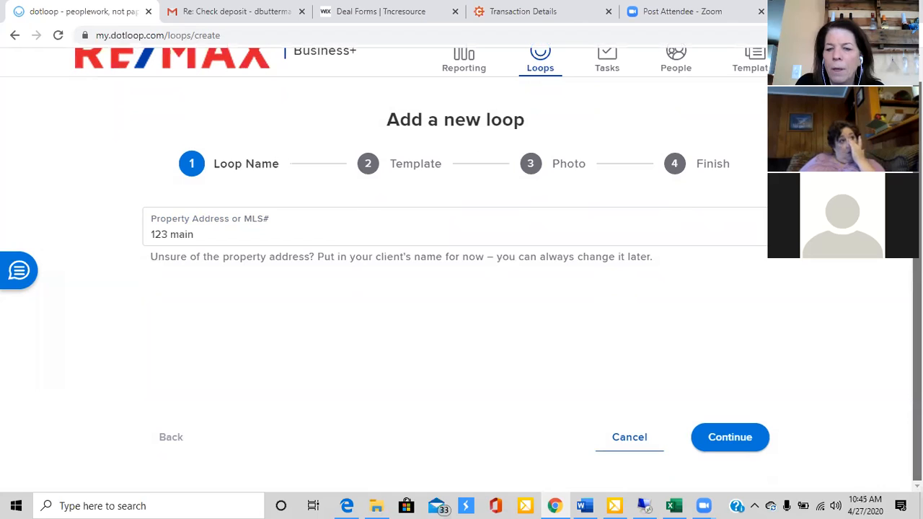
left_click(728, 435)
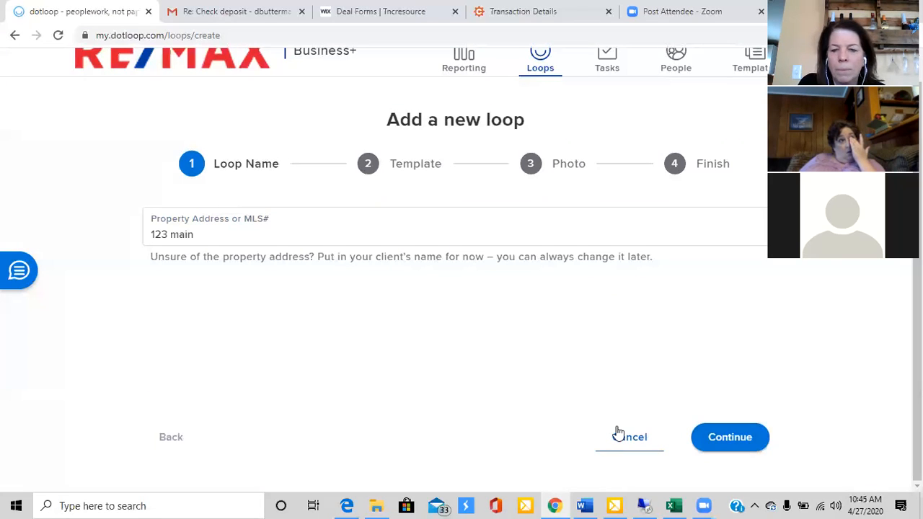
left_click(730, 437)
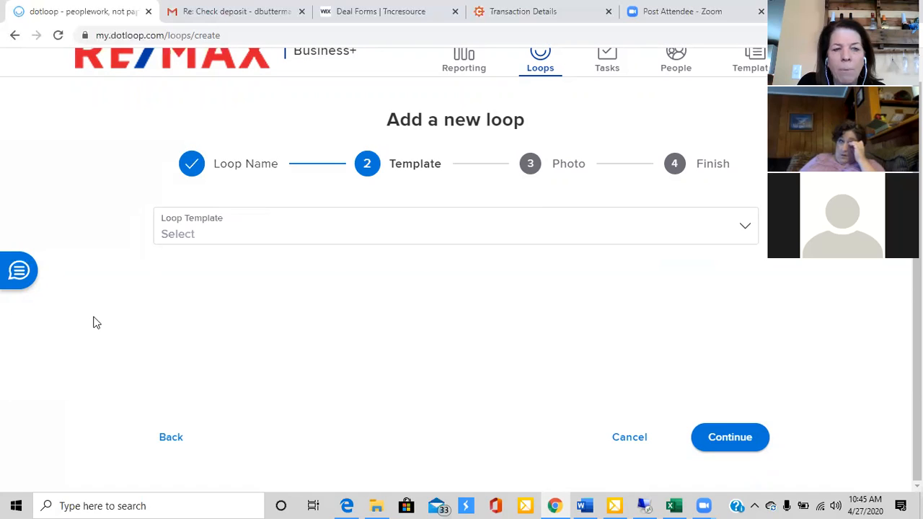
Choose MH Listing Template as the template for the new loop
left_click(746, 226)
left_click(204, 268)
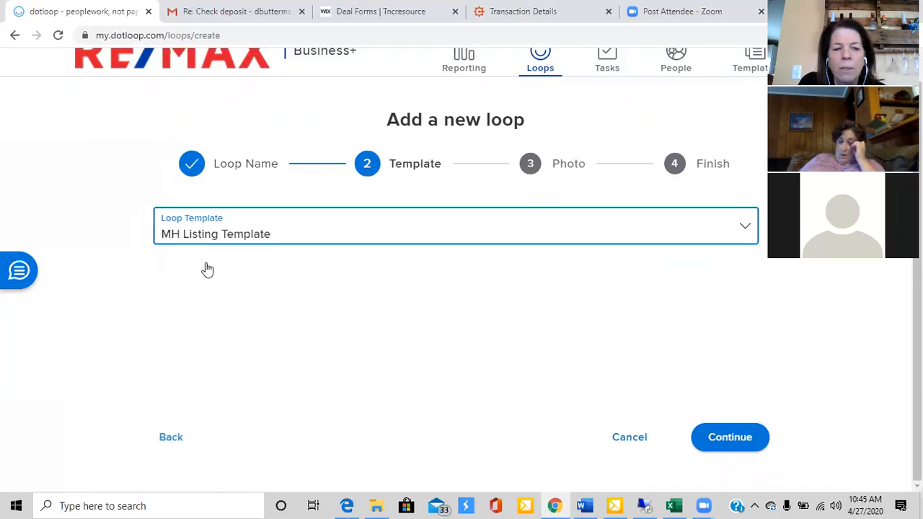
left_click_drag(30, 333, 432, 29)
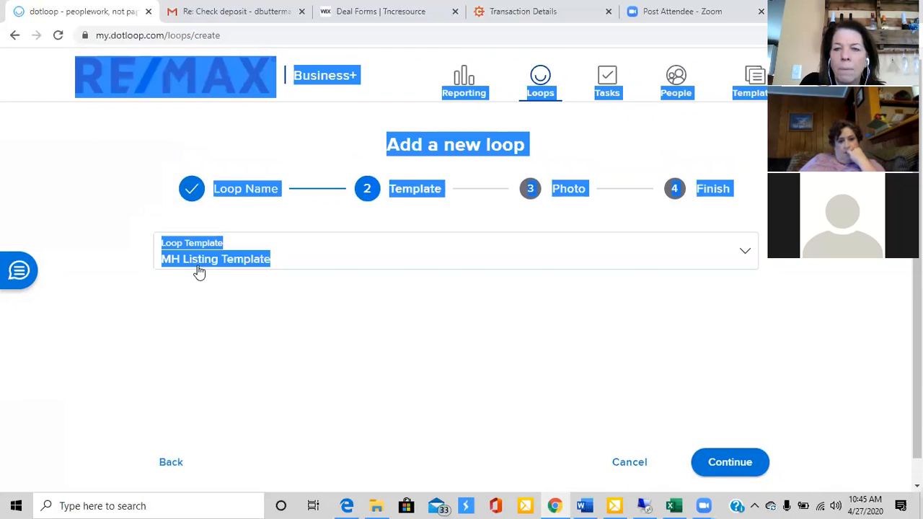
left_click(676, 79)
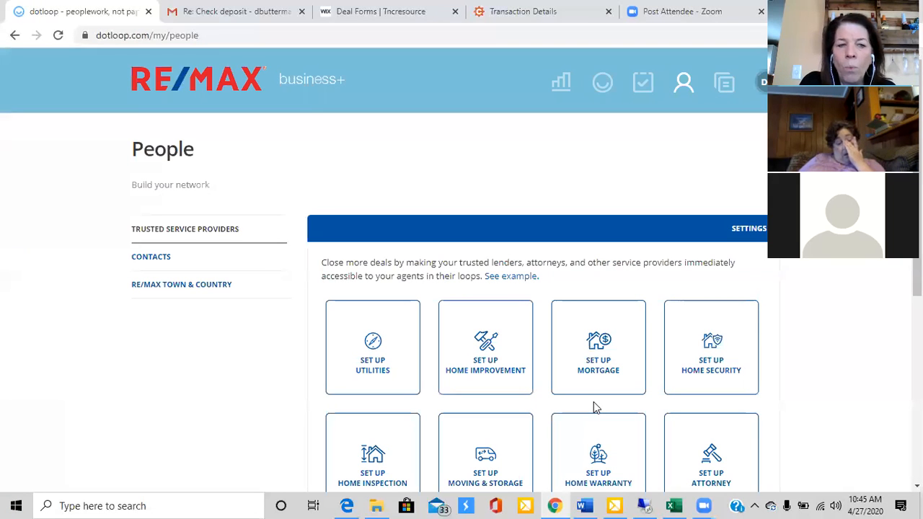
scroll(595, 409, "down", 5)
scroll(569, 418, "up", 5)
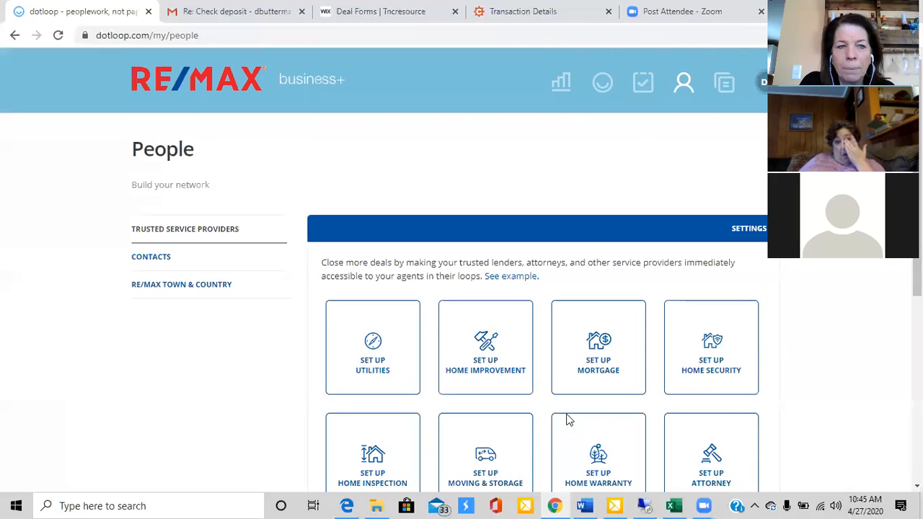
left_click(15, 34)
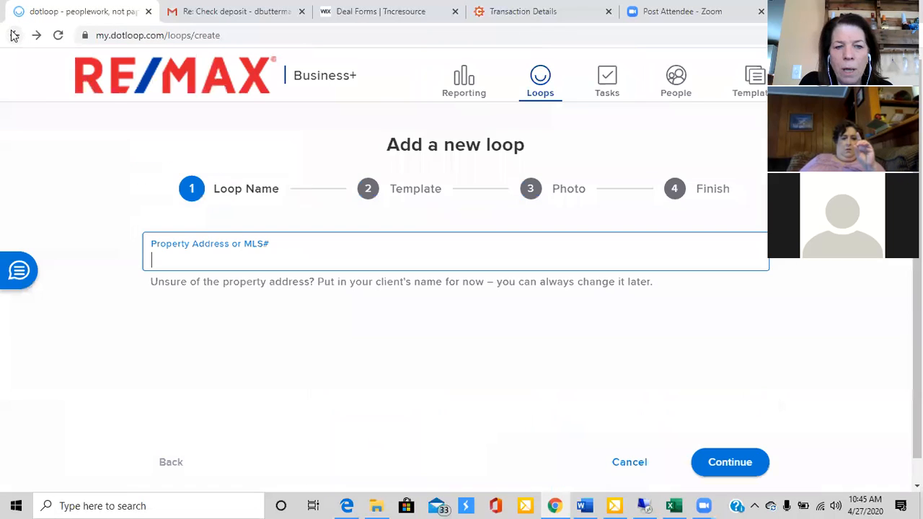
Enter 123 as the loop name and continue to the template stage
type("123")
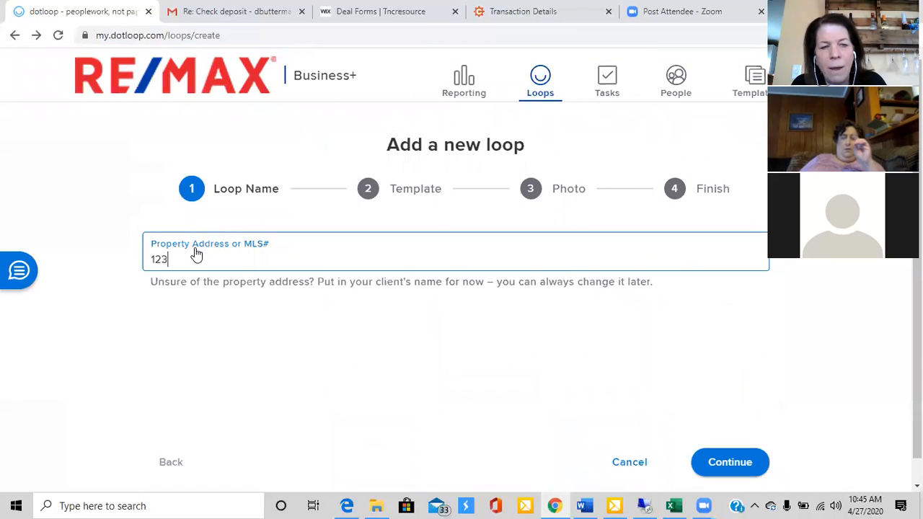
key("Tab")
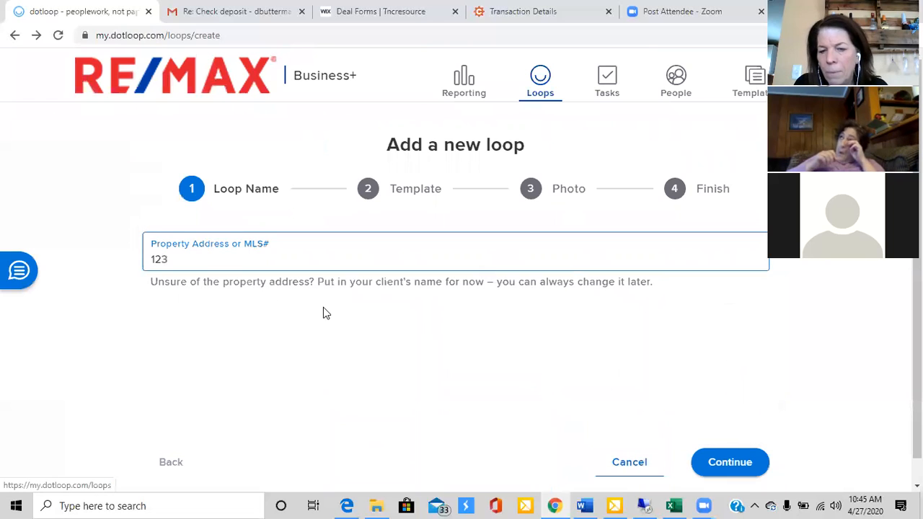
left_click(743, 463)
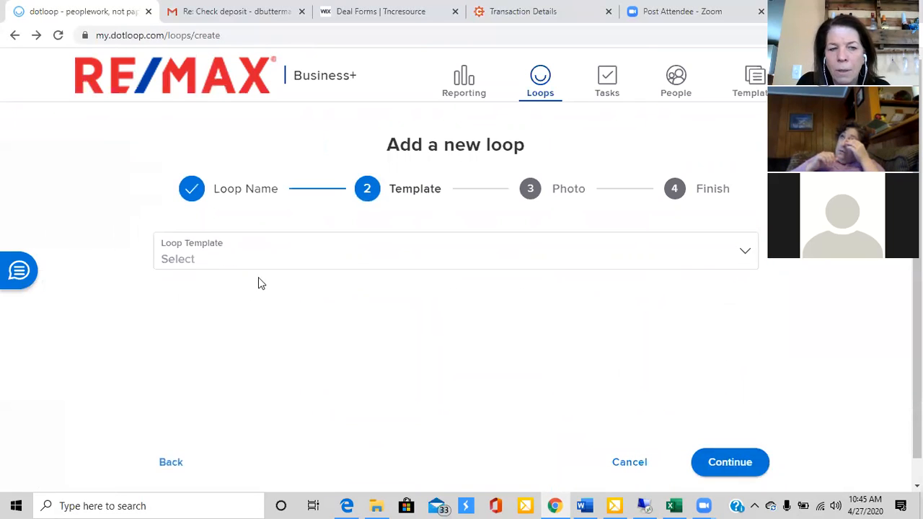
Choose MH Listing Template and finish creating the loop without adding a photo
left_click(202, 262)
left_click(210, 293)
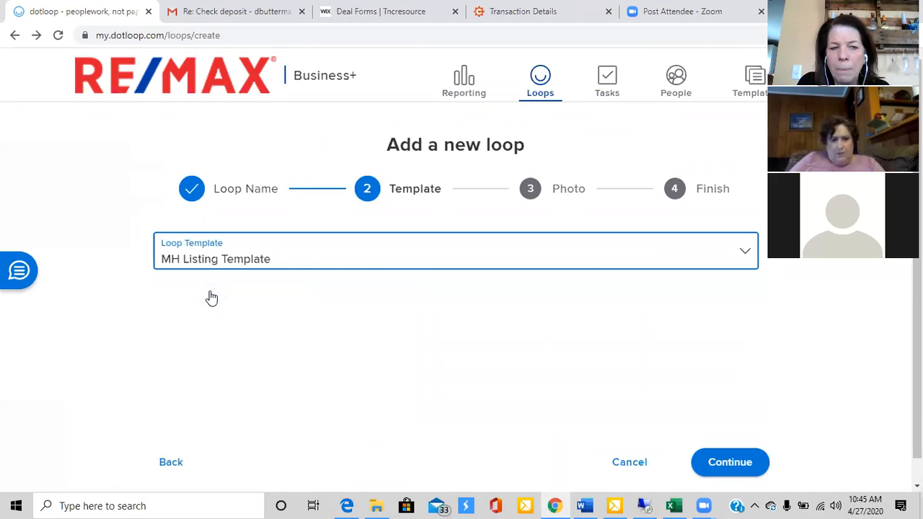
left_click(743, 463)
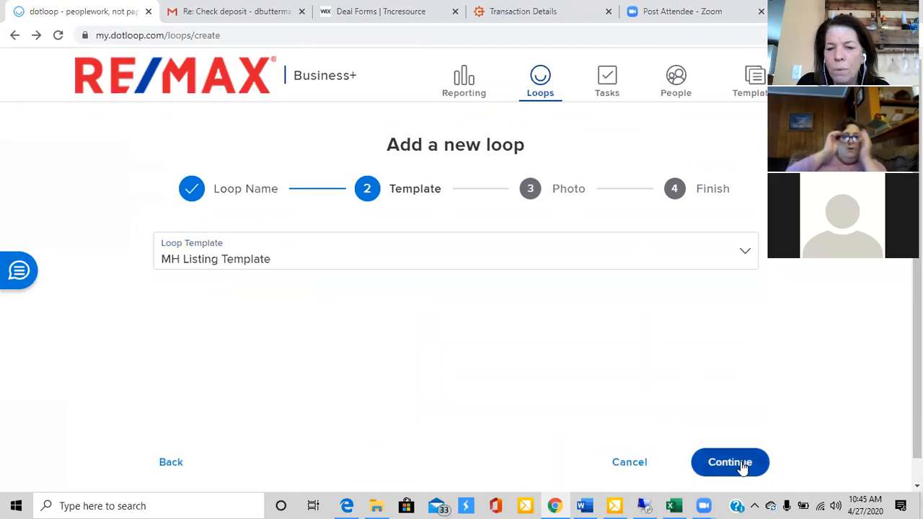
left_click(742, 465)
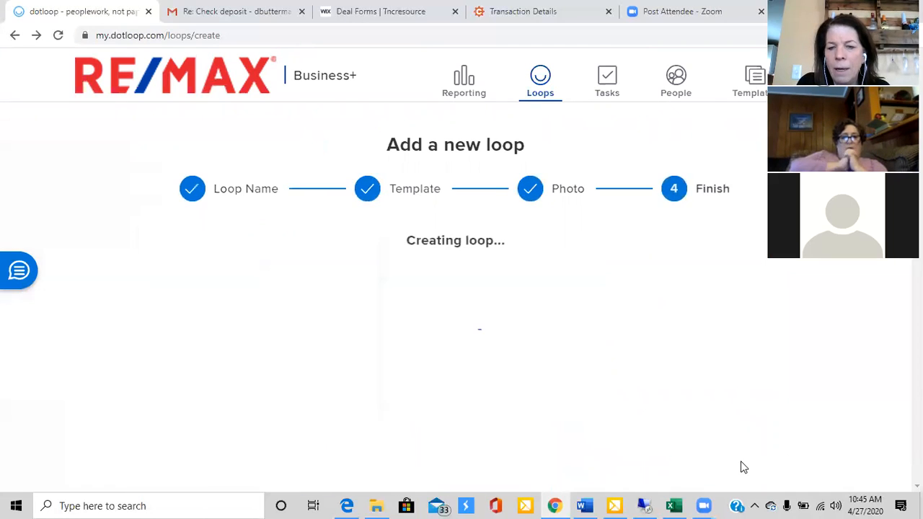
left_click(748, 466)
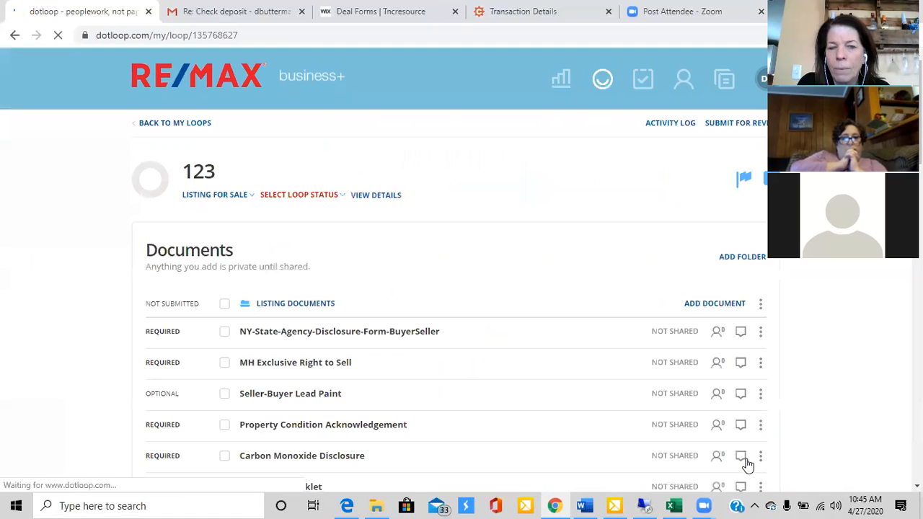
Collapse the Listing Documents folder and open the Transaction Detail form in the Contract Documents folder
scroll(747, 465, "down", 2)
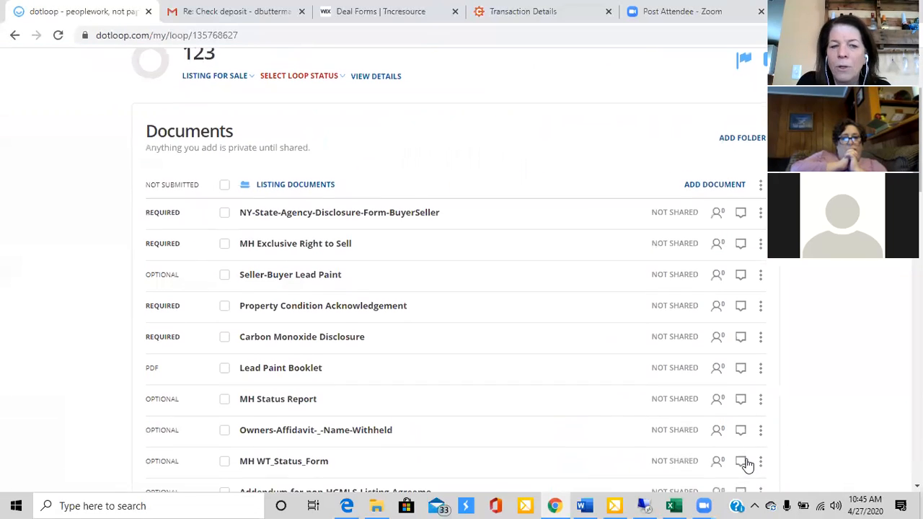
left_click(291, 185)
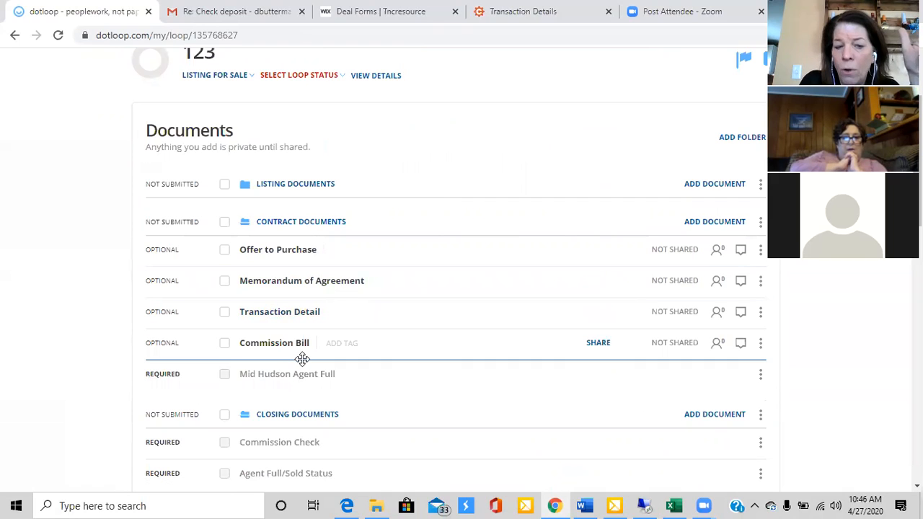
left_click(285, 320)
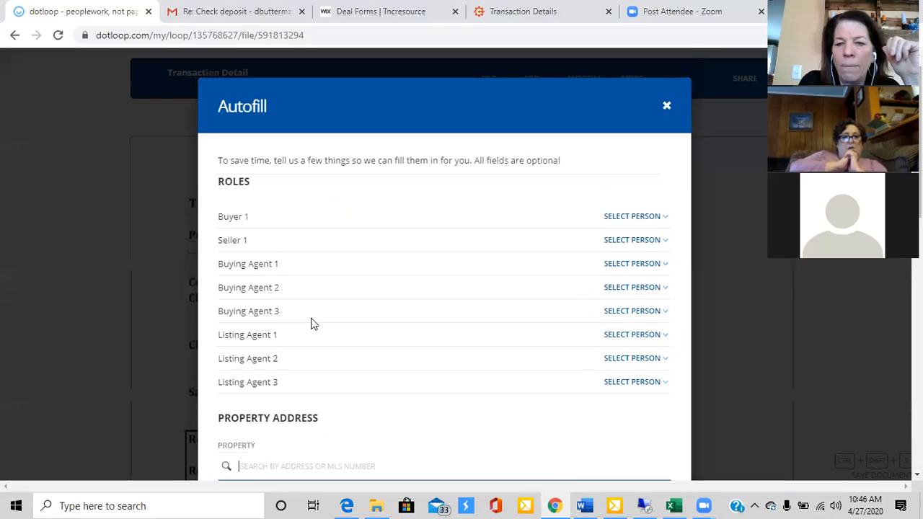
Run Autofill with all fields left blank and review the Transaction Detail form from property details to agent details
scroll(540, 324, "down", 3)
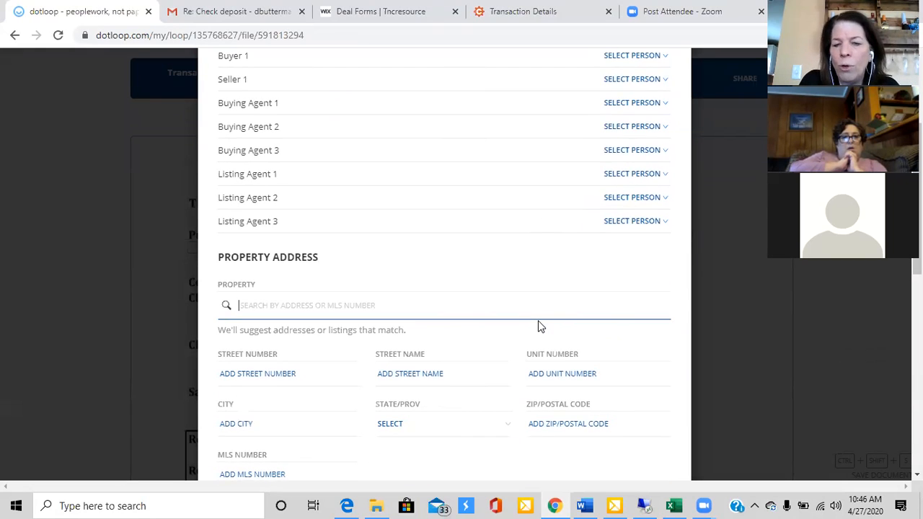
scroll(540, 327, "down", 10)
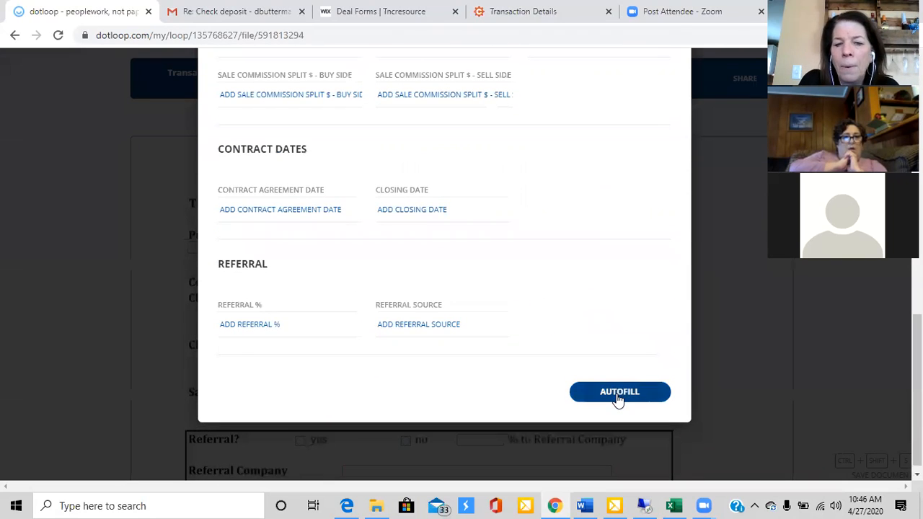
left_click(618, 399)
scroll(618, 399, "down", 3)
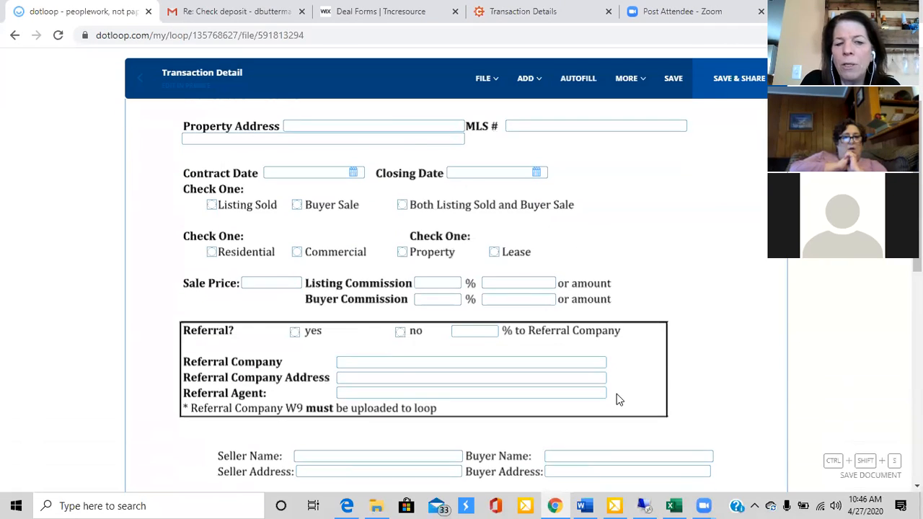
scroll(617, 399, "down", 9)
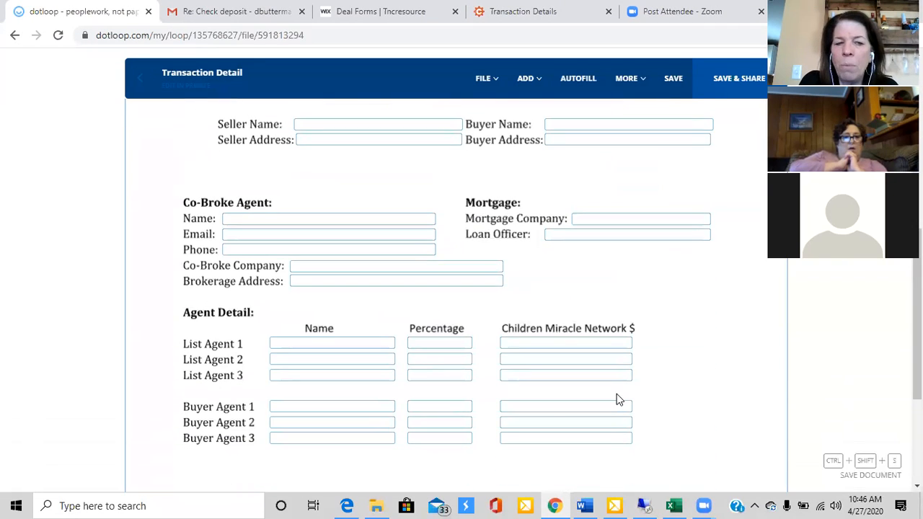
scroll(617, 399, "up", 8)
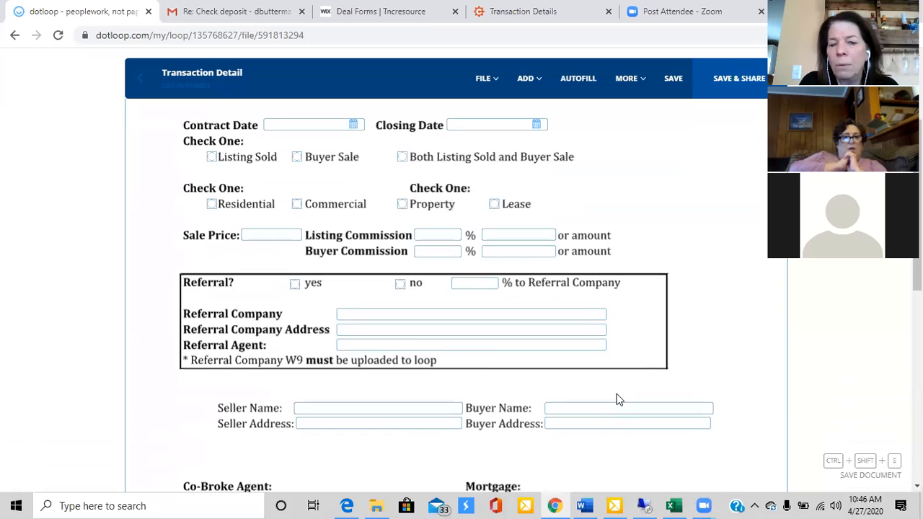
scroll(616, 393, "up", 4)
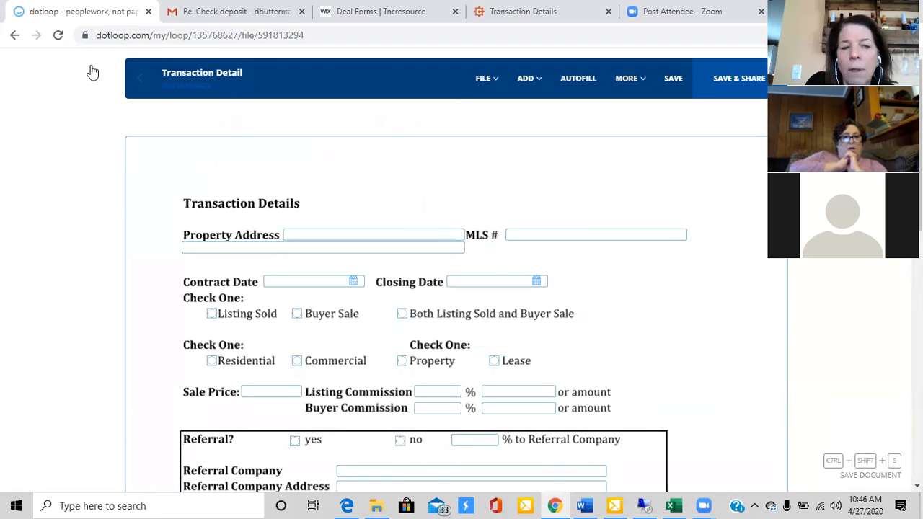
Leave the Transaction Detail form without saving changes or sharing the document
left_click(141, 77)
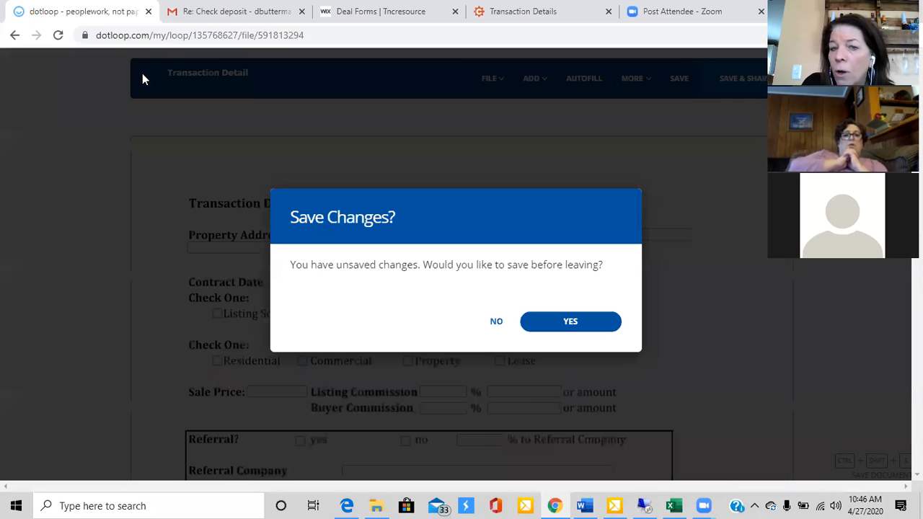
left_click(497, 322)
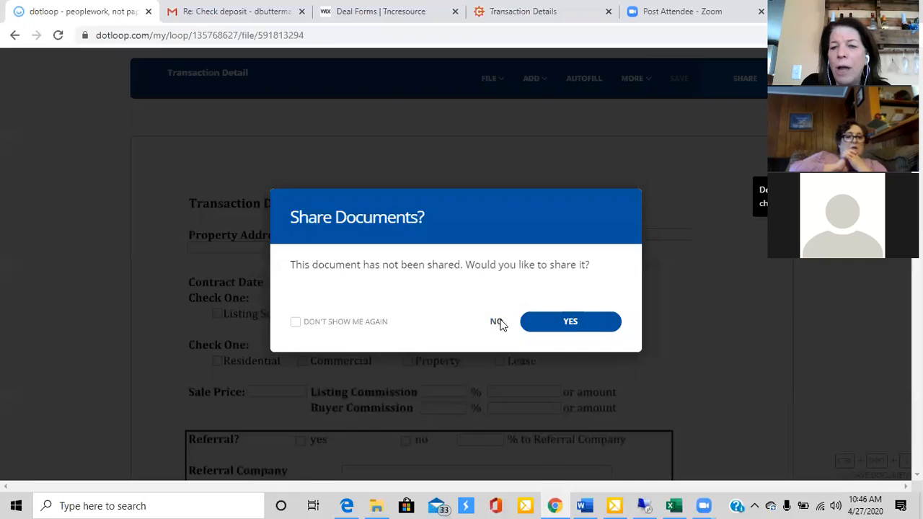
left_click(500, 324)
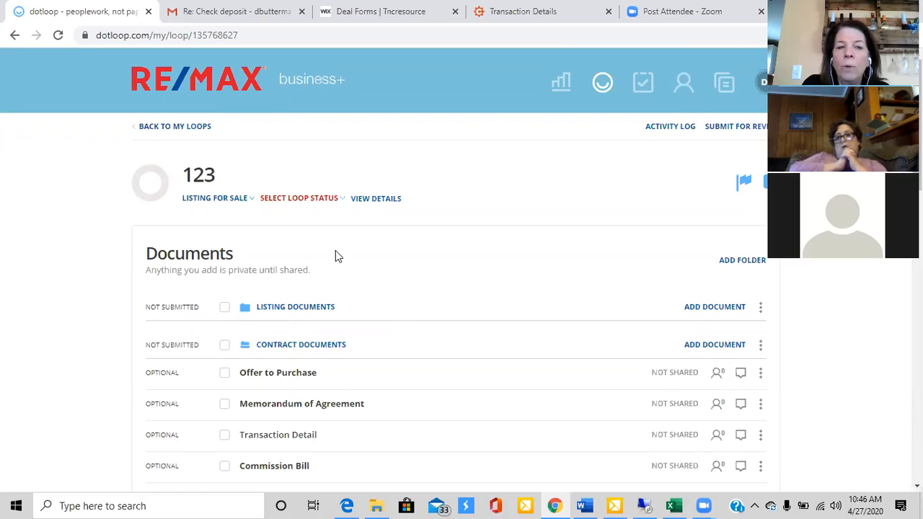
Start adding a template document to the Listing Documents folder and browse the RE/MAX Town & Country Master Folder Documents
left_click(715, 308)
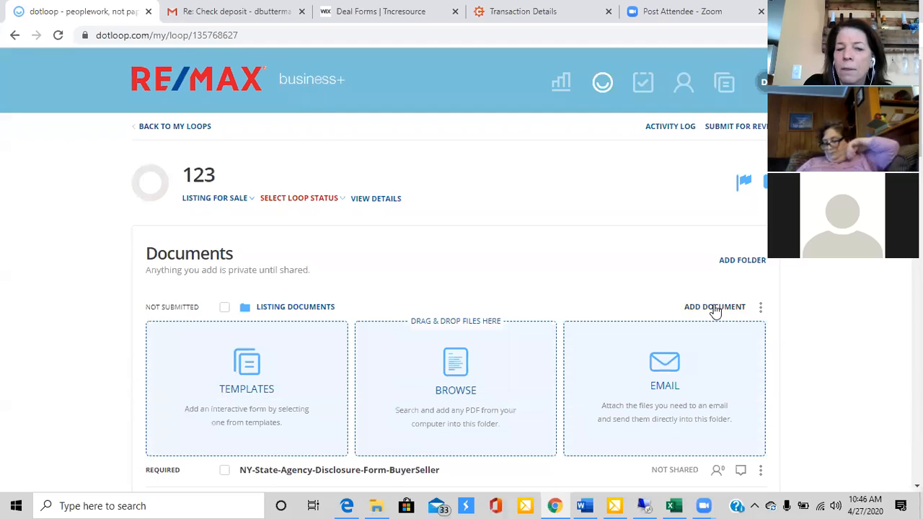
left_click(259, 364)
left_click_drag(380, 230, 380, 347)
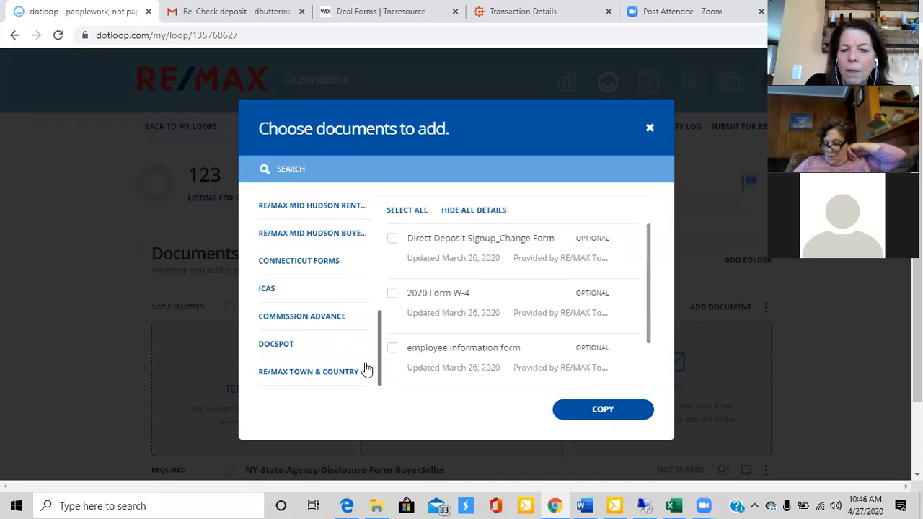
left_click(357, 373)
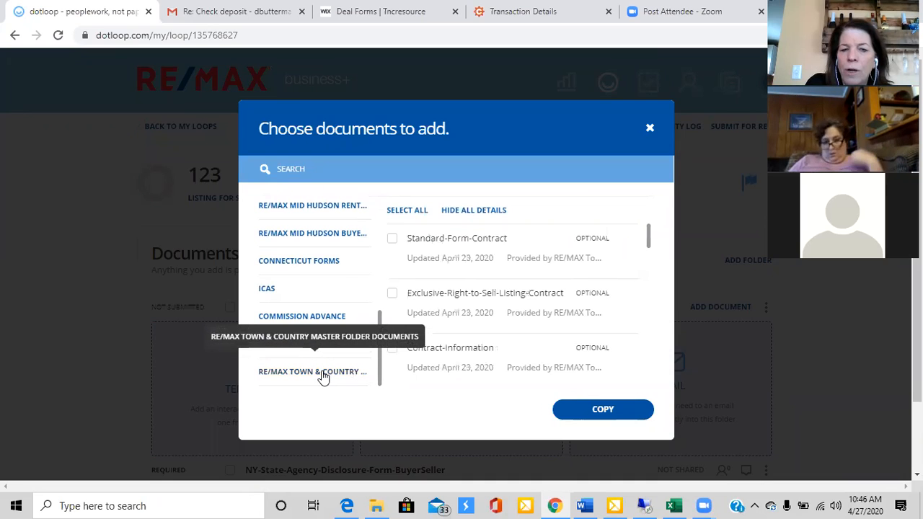
Search the templates for "transa" and copy the Transaction Detail form into the Listing Documents folder
left_click(427, 168)
type("transac")
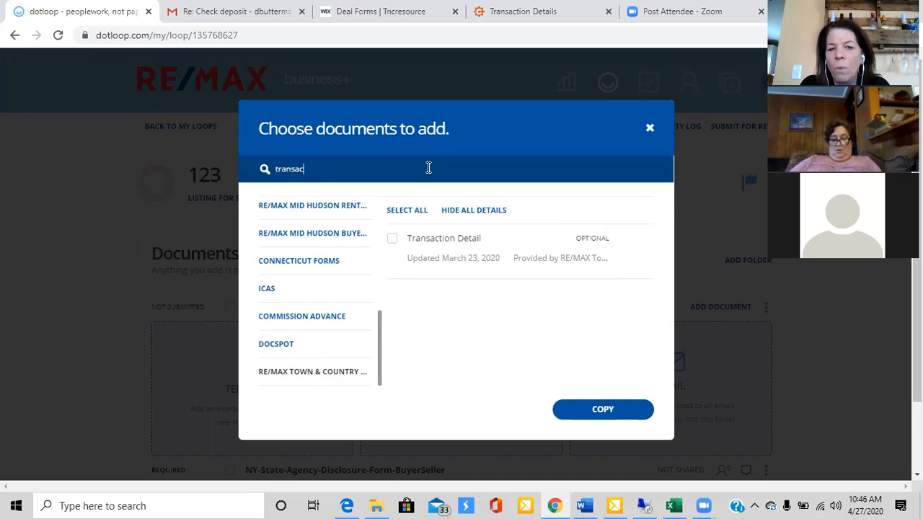
key("BackSpace")
key("BackSpace")
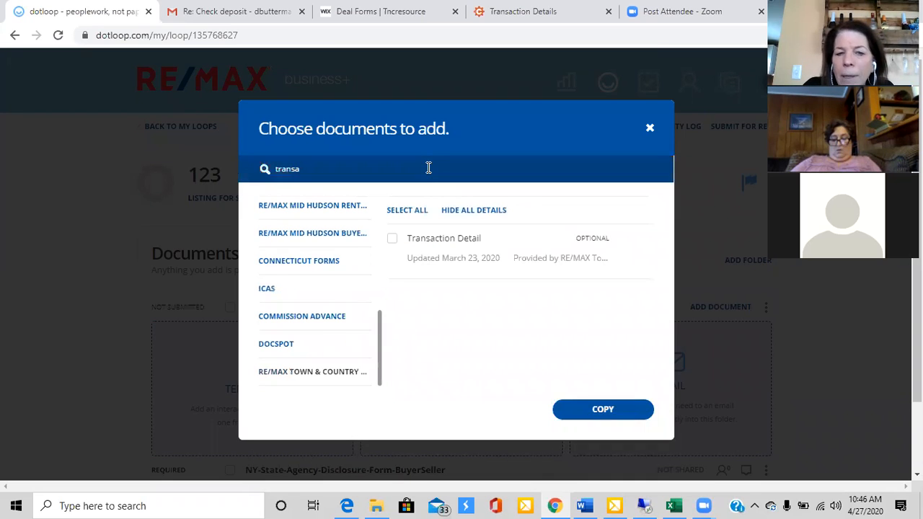
left_click(391, 241)
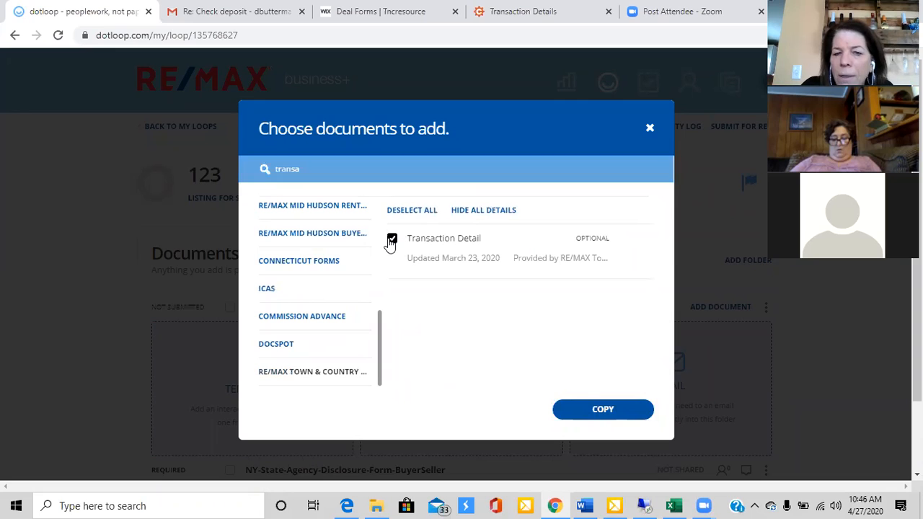
left_click(595, 411)
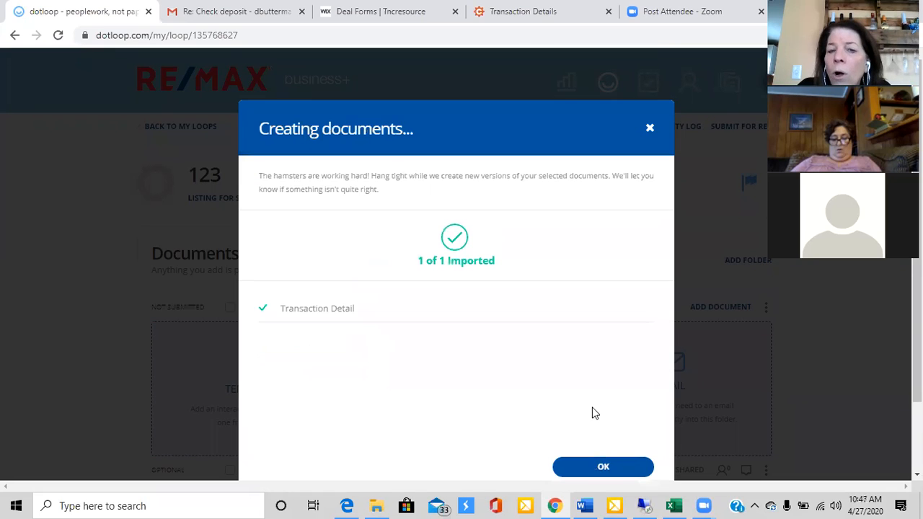
left_click(595, 468)
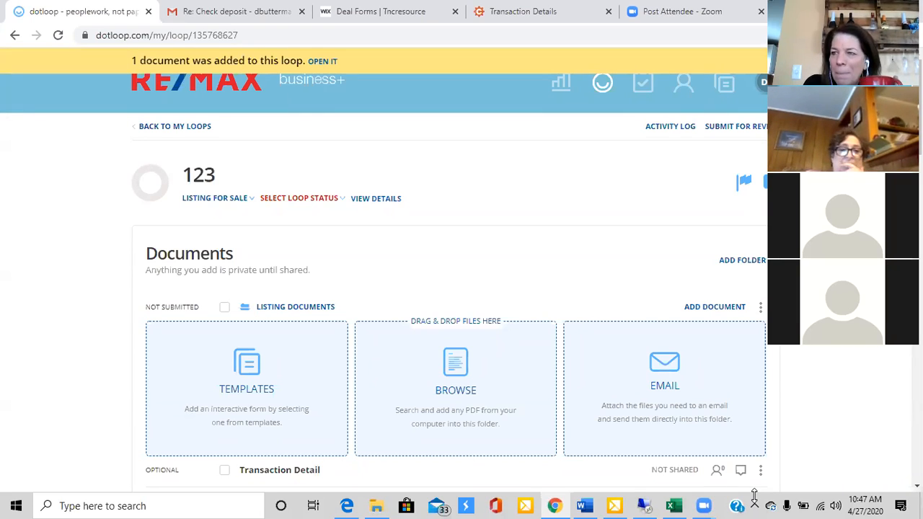
left_click(549, 311)
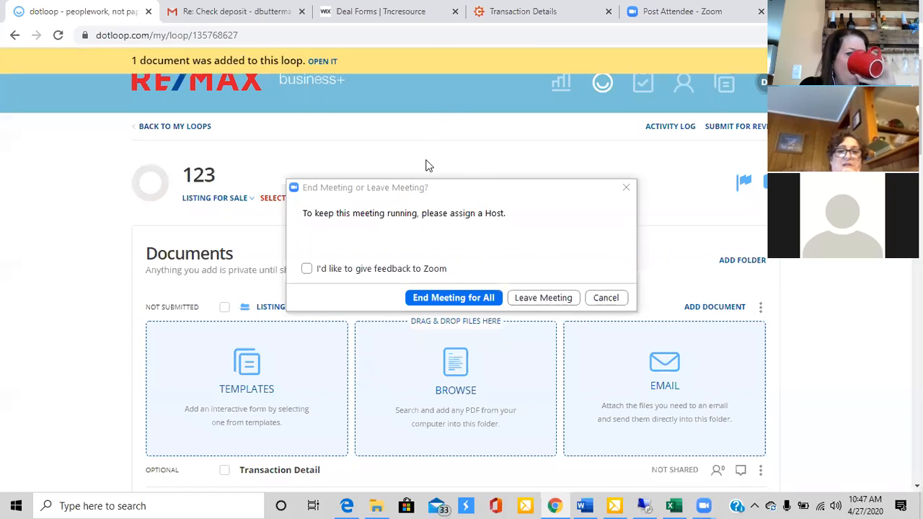